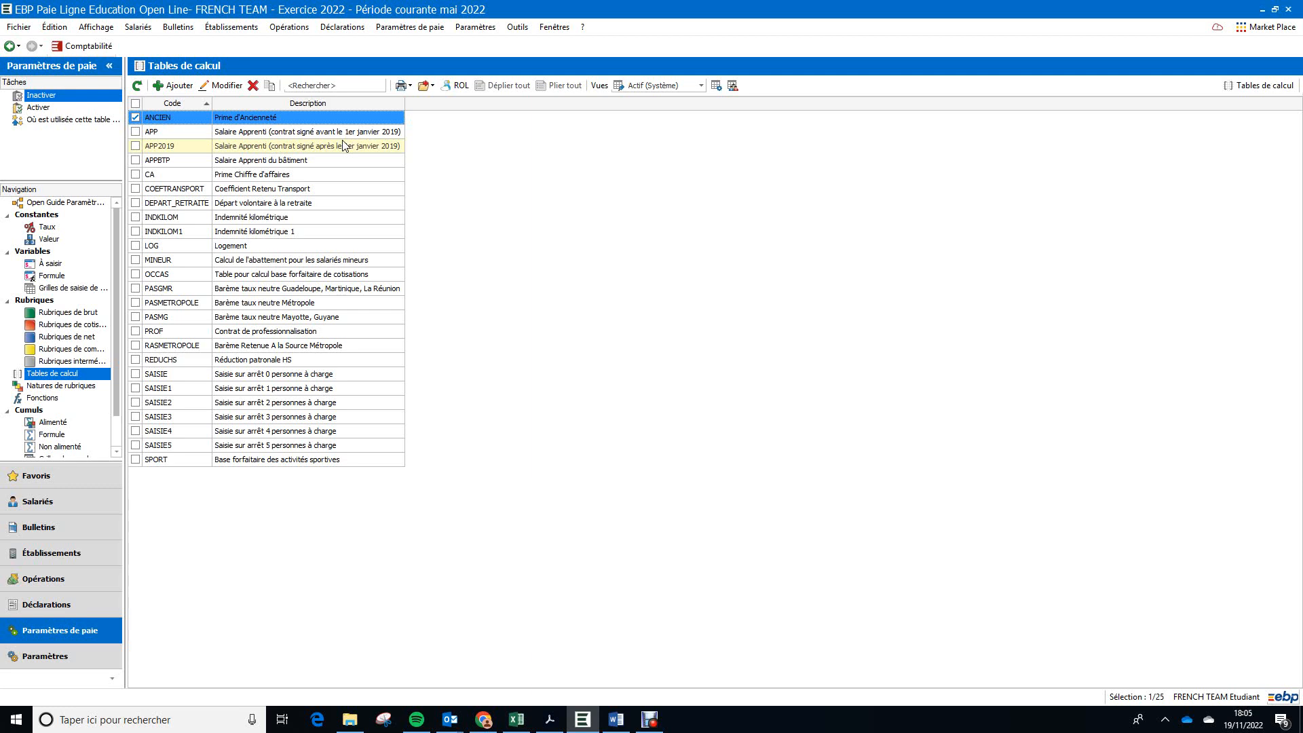
Step: Arrange the EBP payroll window side by side with the TP1 Word document and read the "prime d'ancienneté" criteria in Partie 2
key(super+Right)
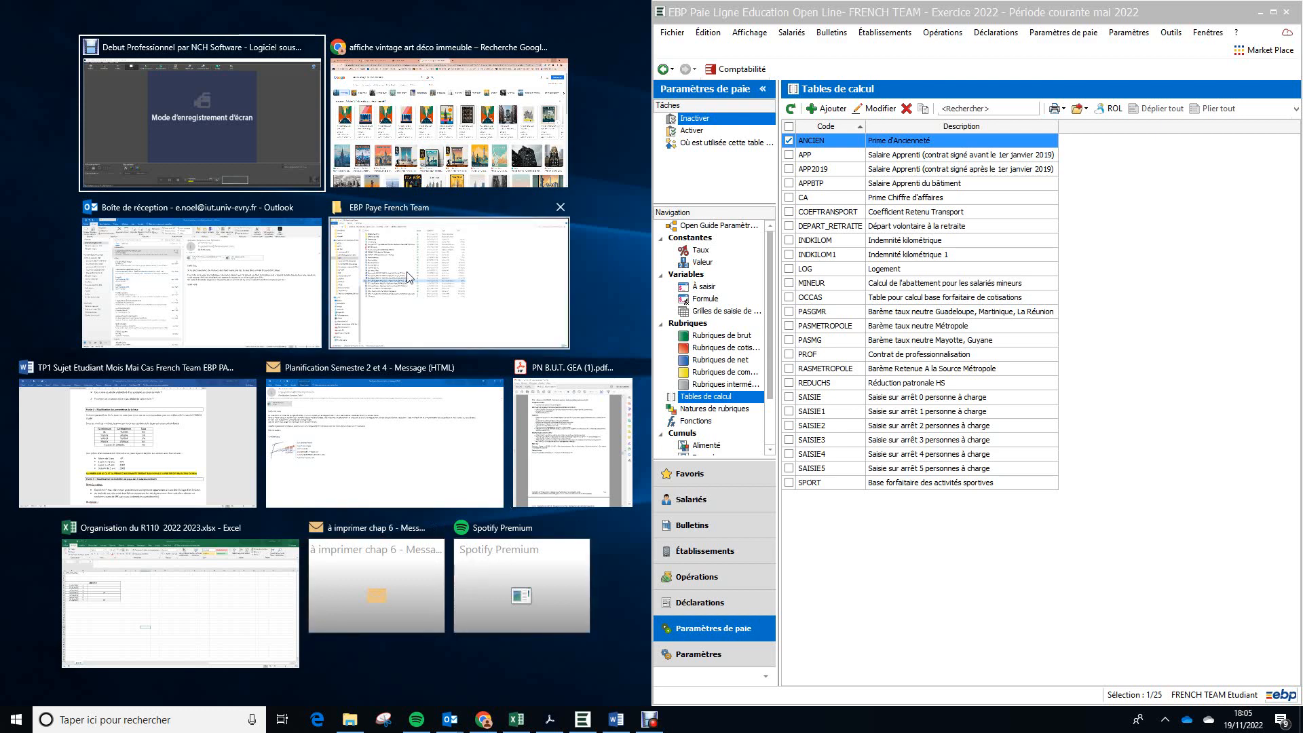
click(224, 378)
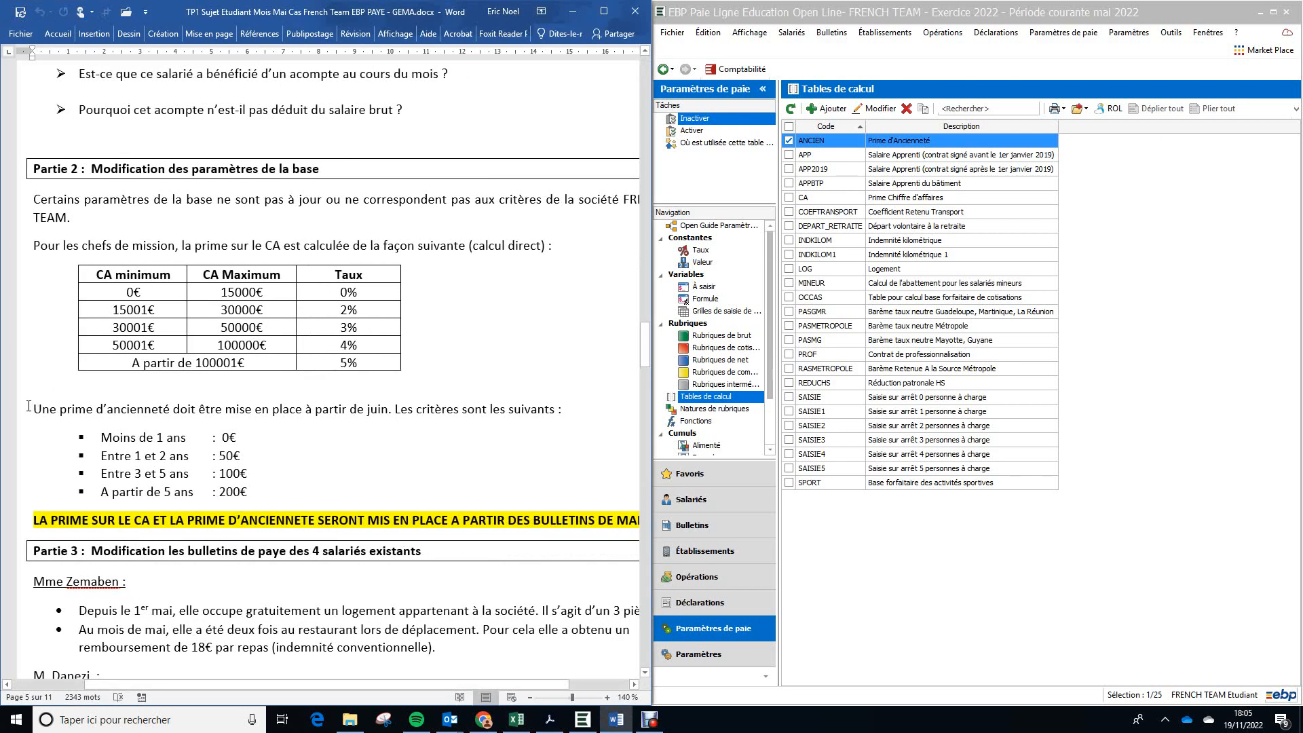
drag(32, 407, 348, 509)
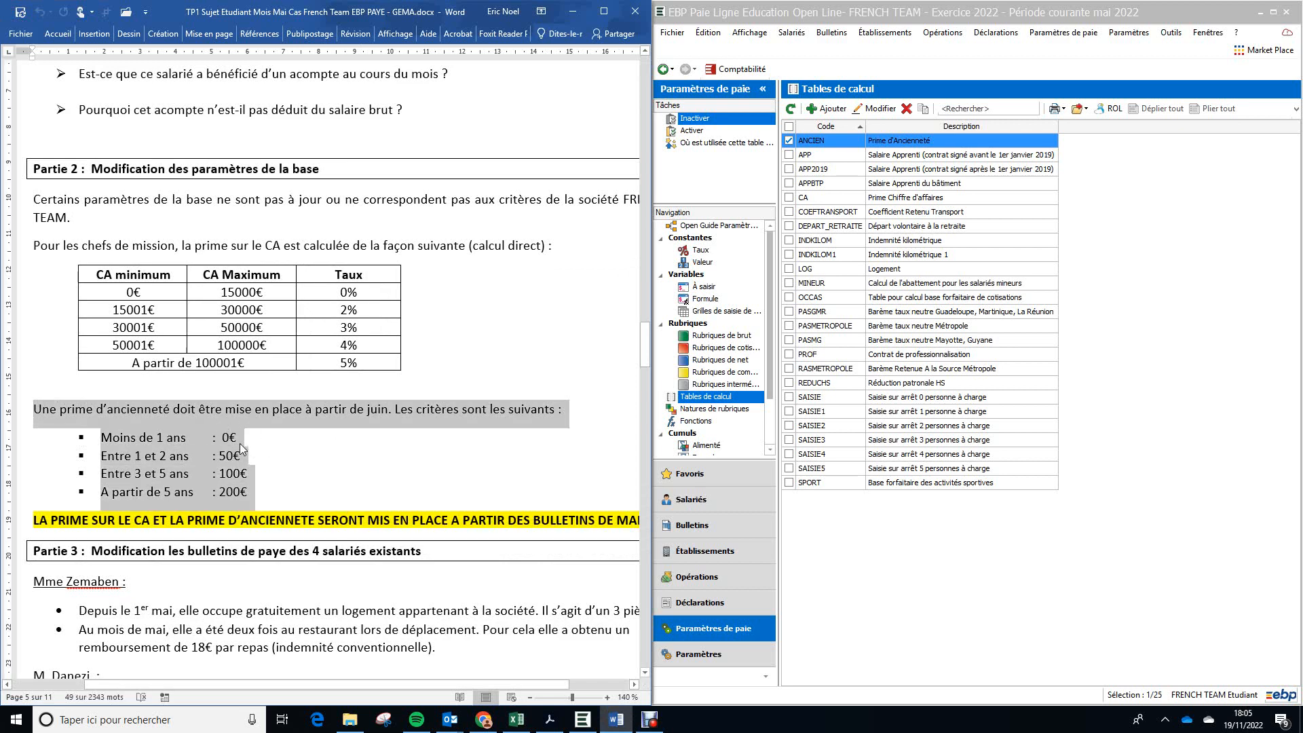
click(239, 442)
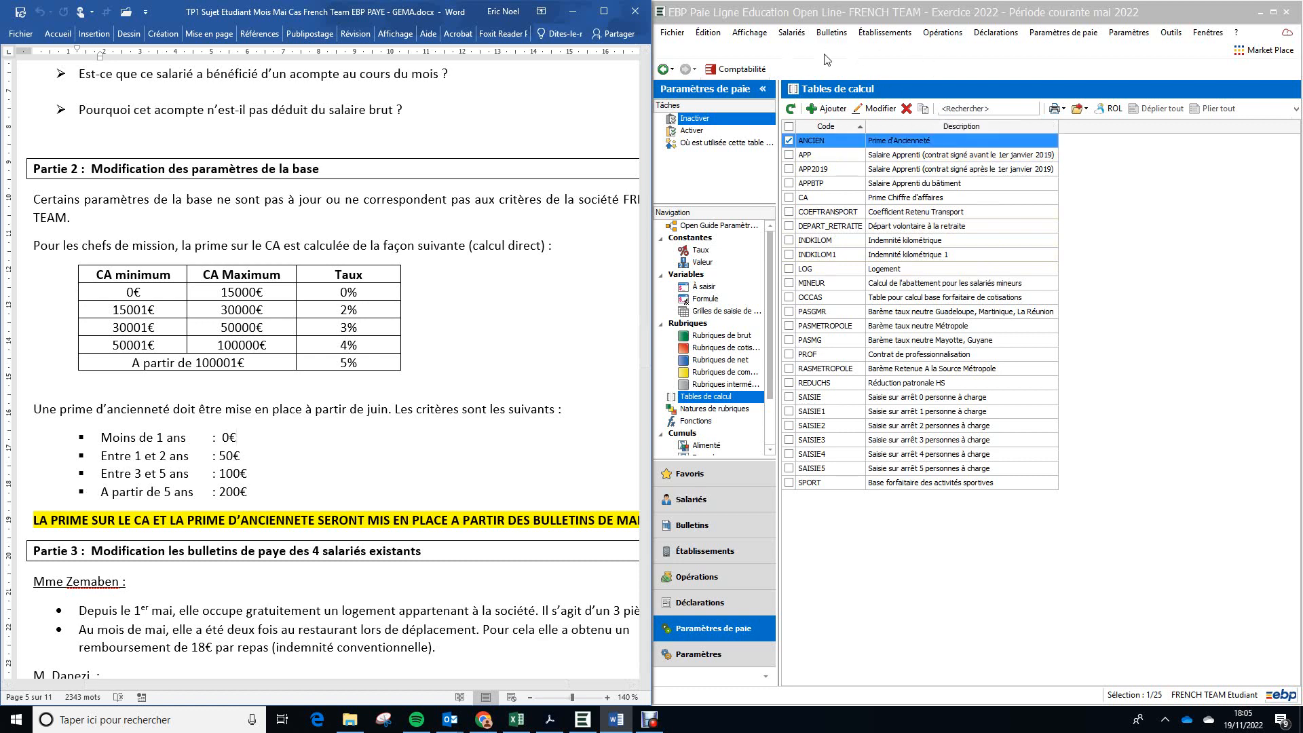
Step: Open the calculation table ANCIEN, "Prime d'Ancienneté", from the list of Tables de calcul
click(1095, 33)
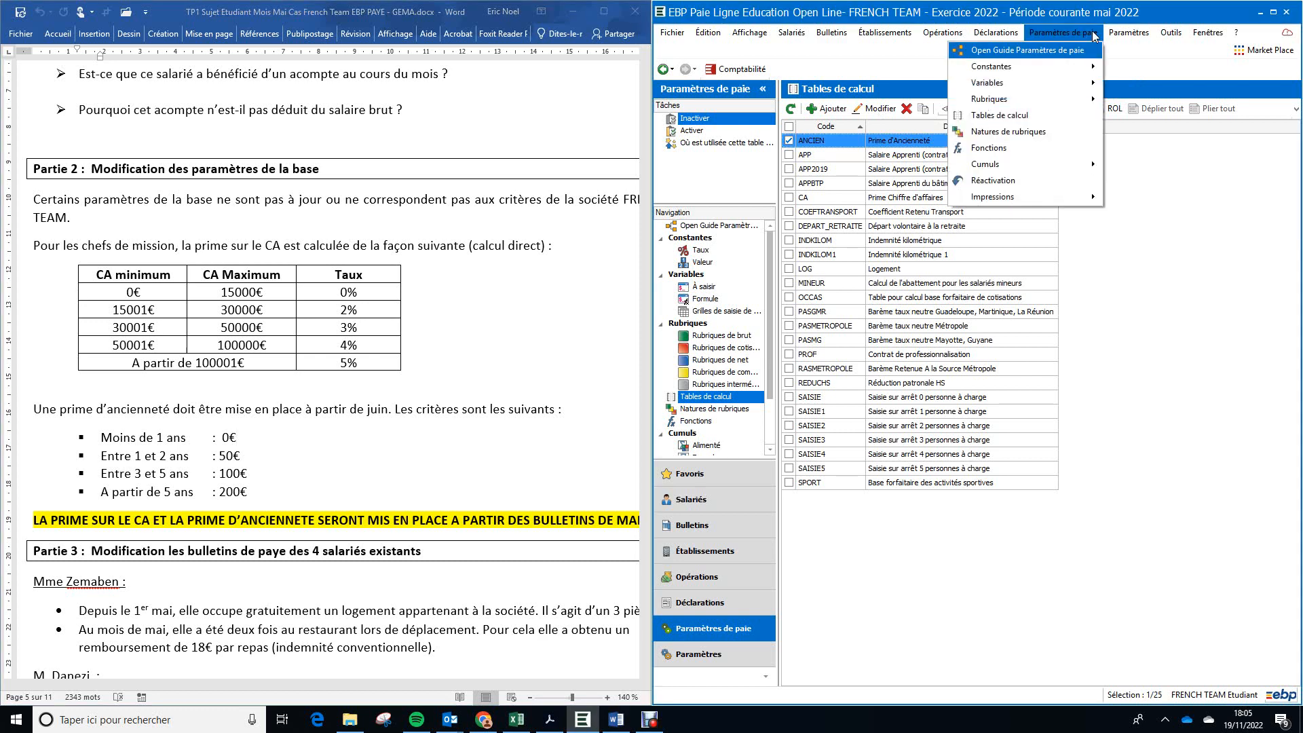
click(1059, 121)
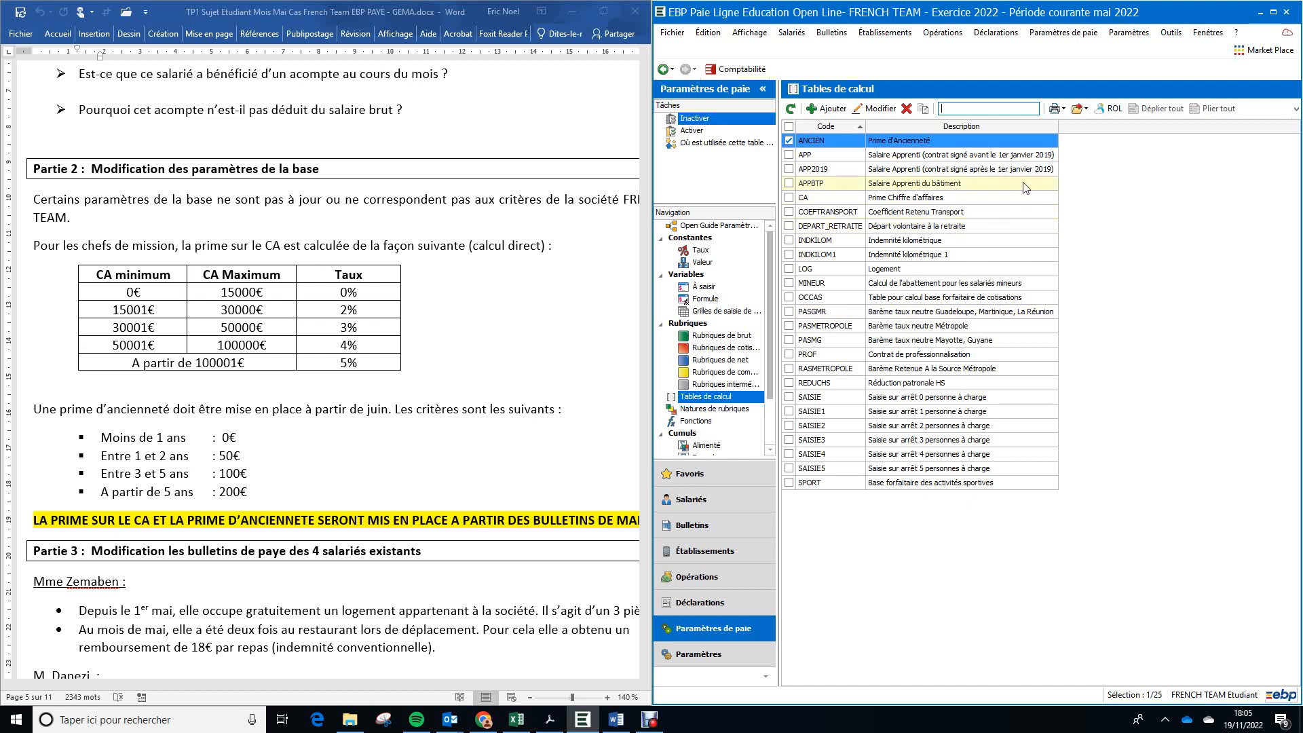
click(988, 202)
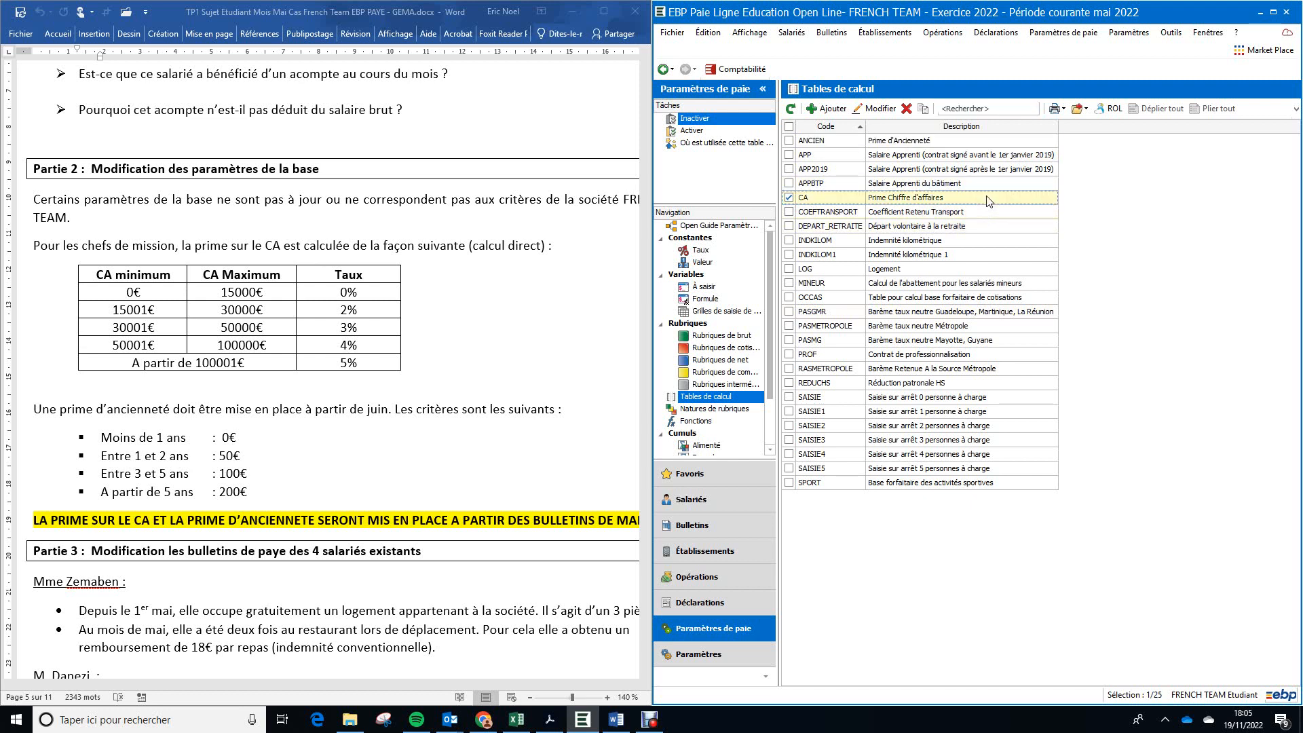
click(940, 143)
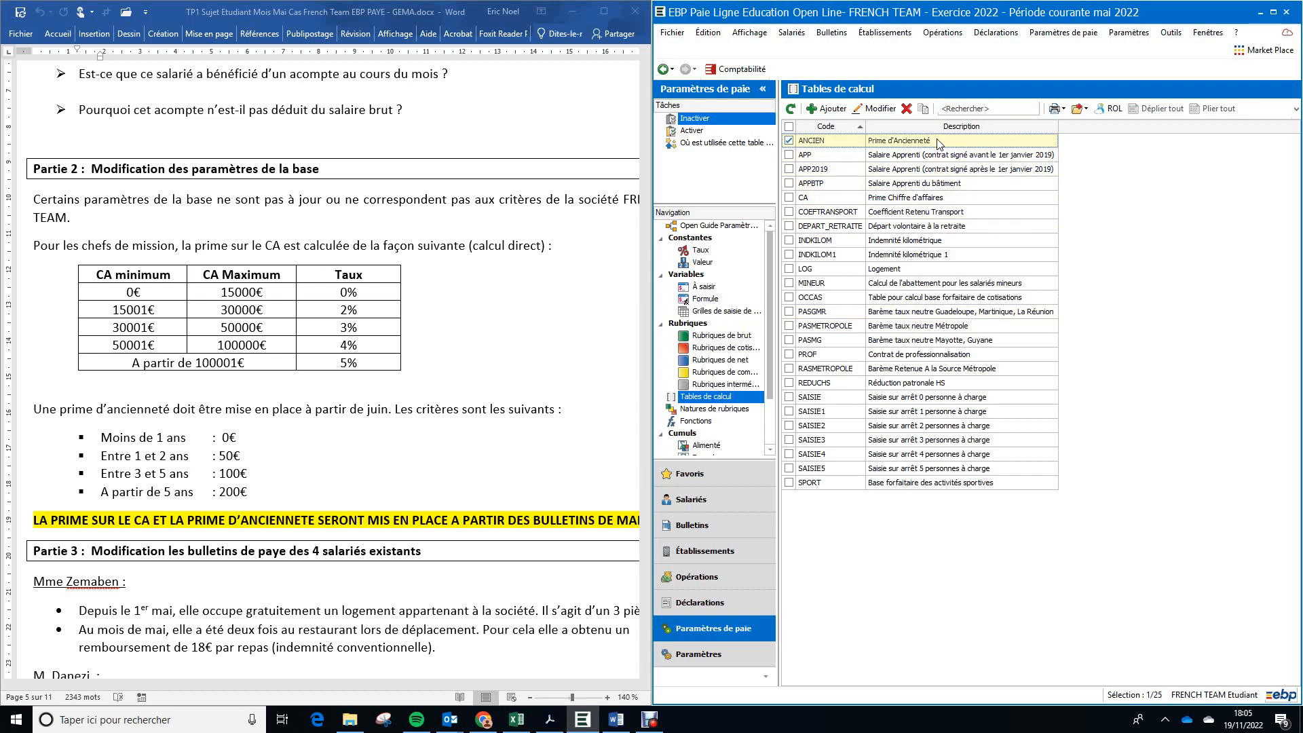
double_click(940, 143)
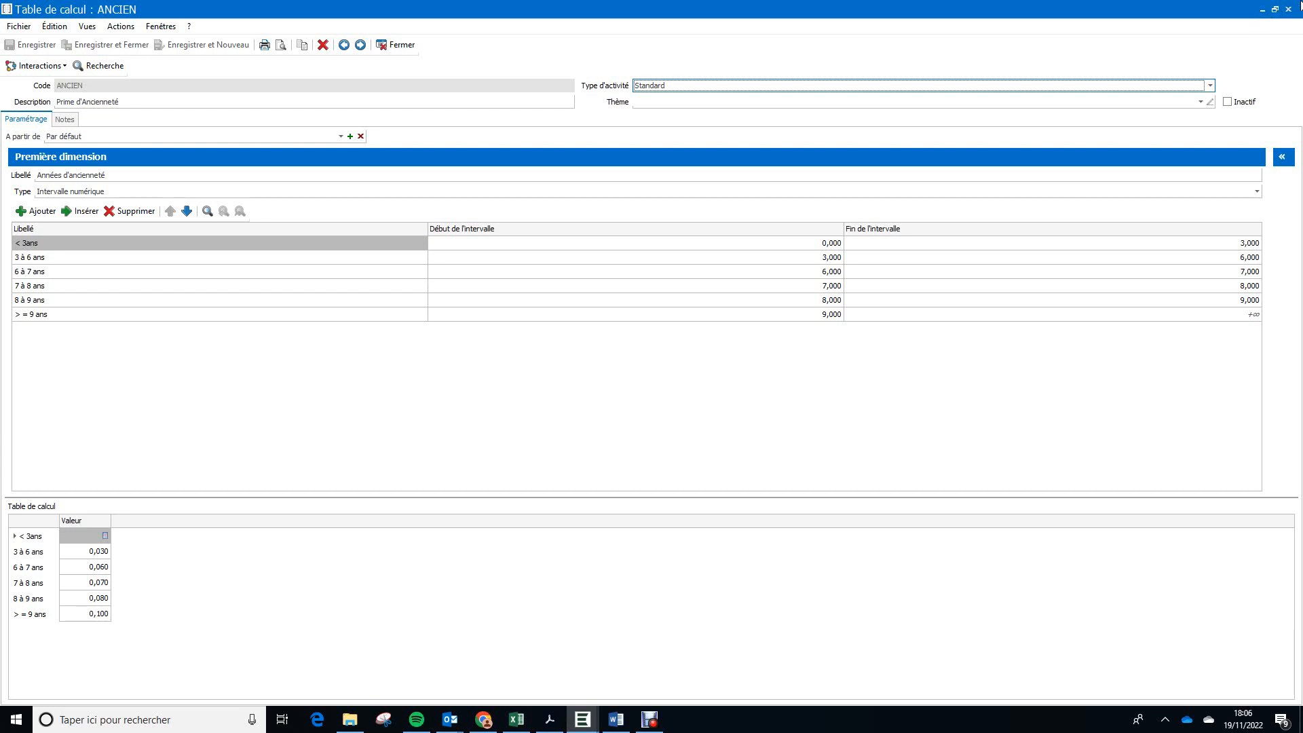
Step: Reduce the ANCIEN table window and place it enlarged beside the Word document, with all its intervals and values visible
click(1276, 9)
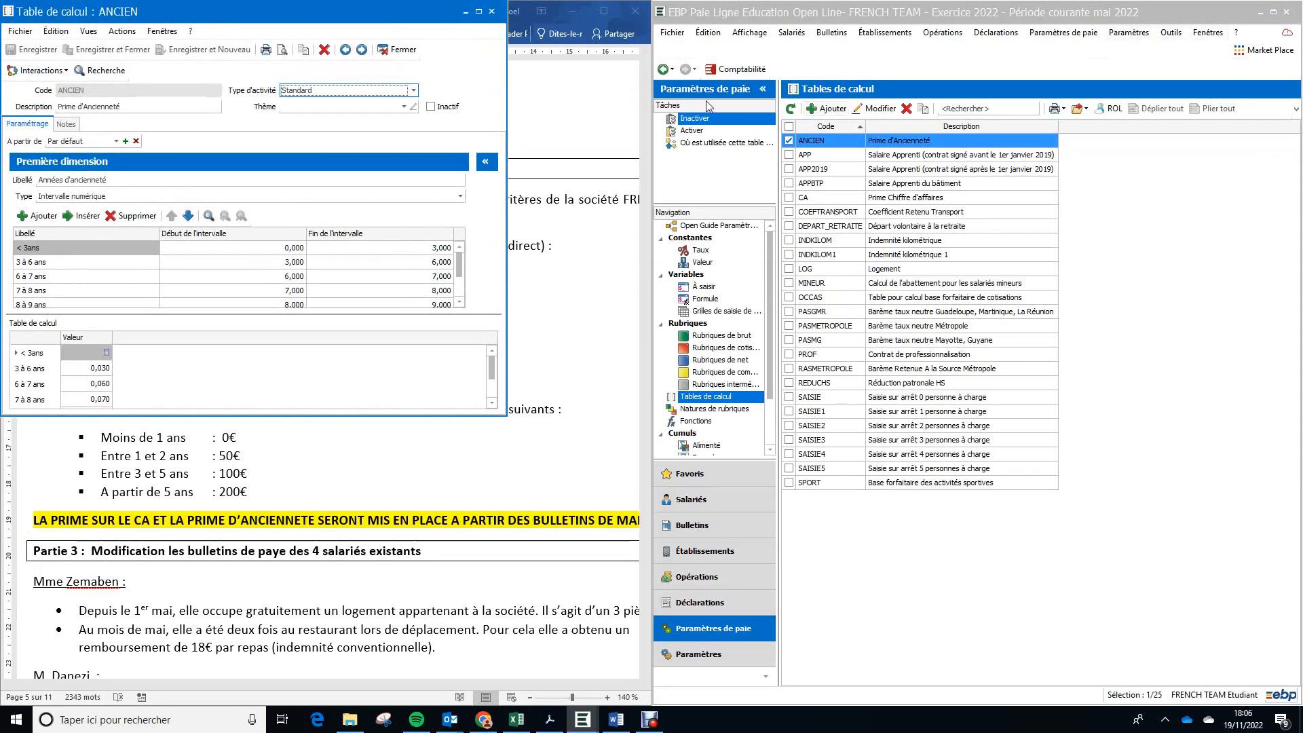
drag(350, 8, 994, 9)
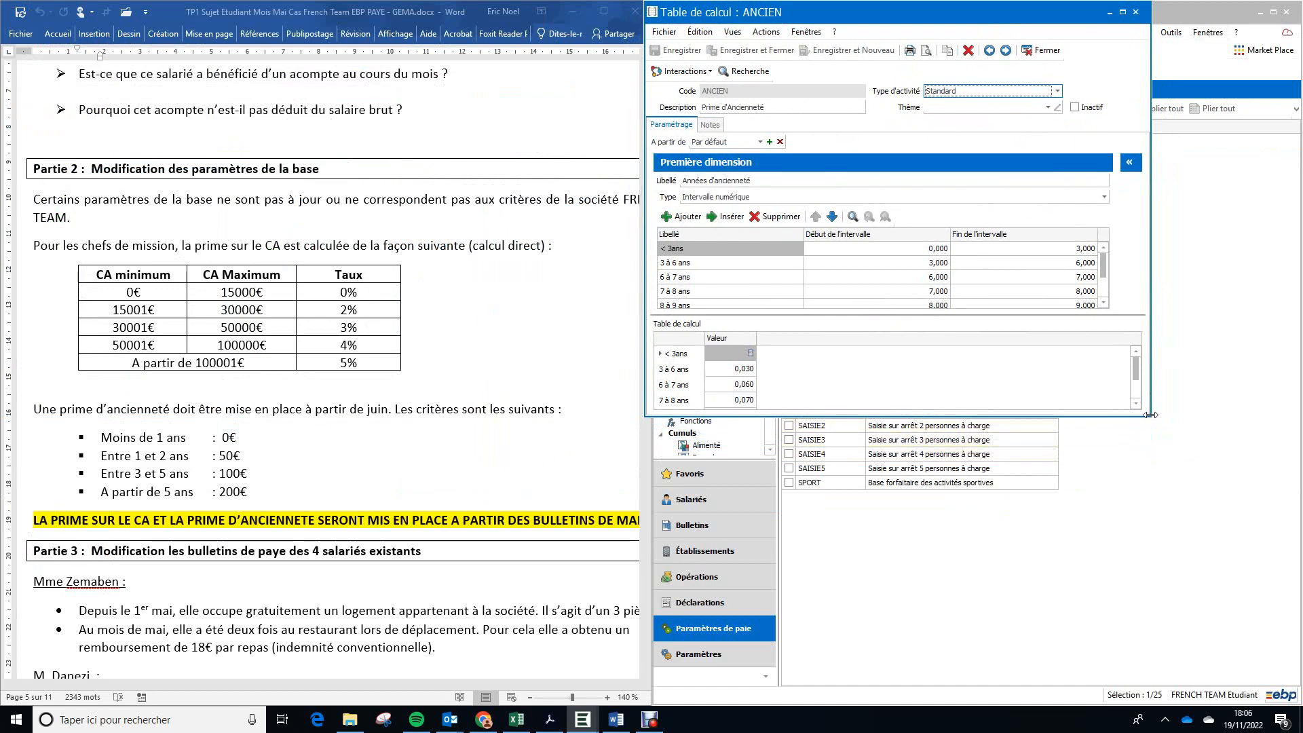
drag(1152, 411, 1251, 575)
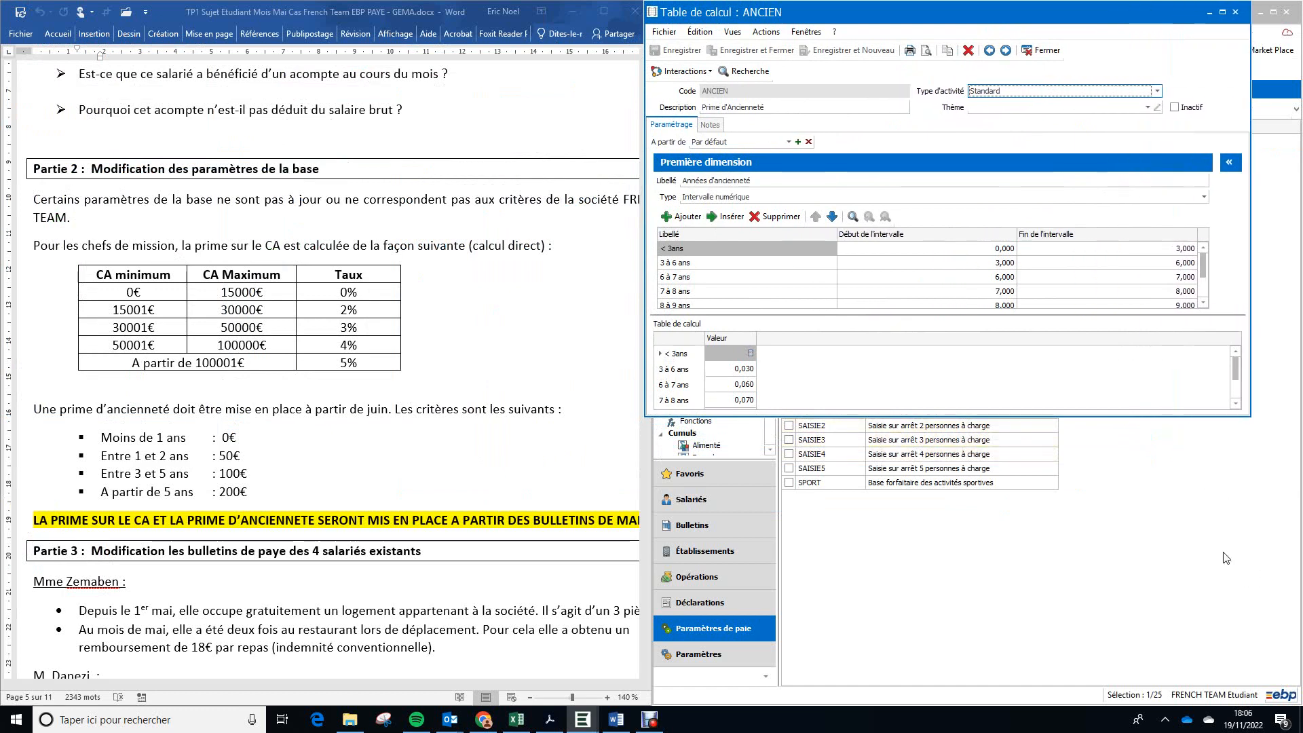
click(1130, 605)
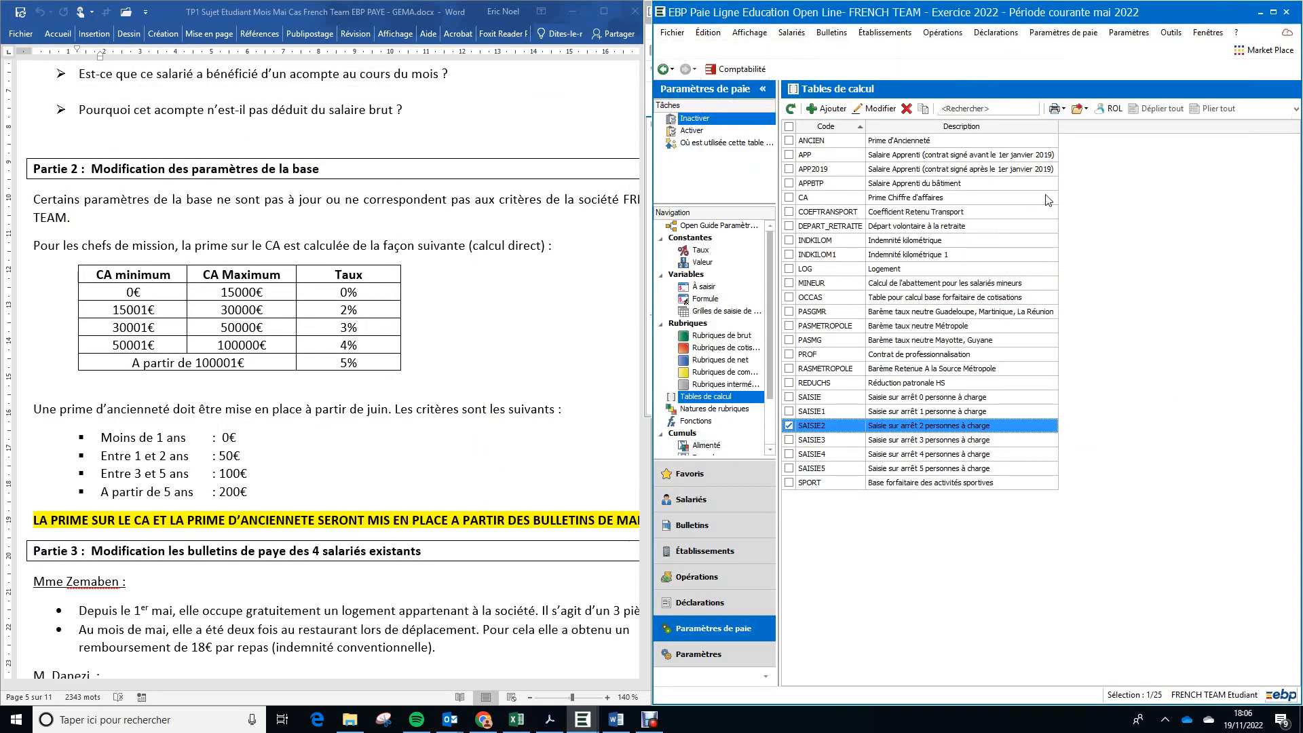
mouse_move(583, 719)
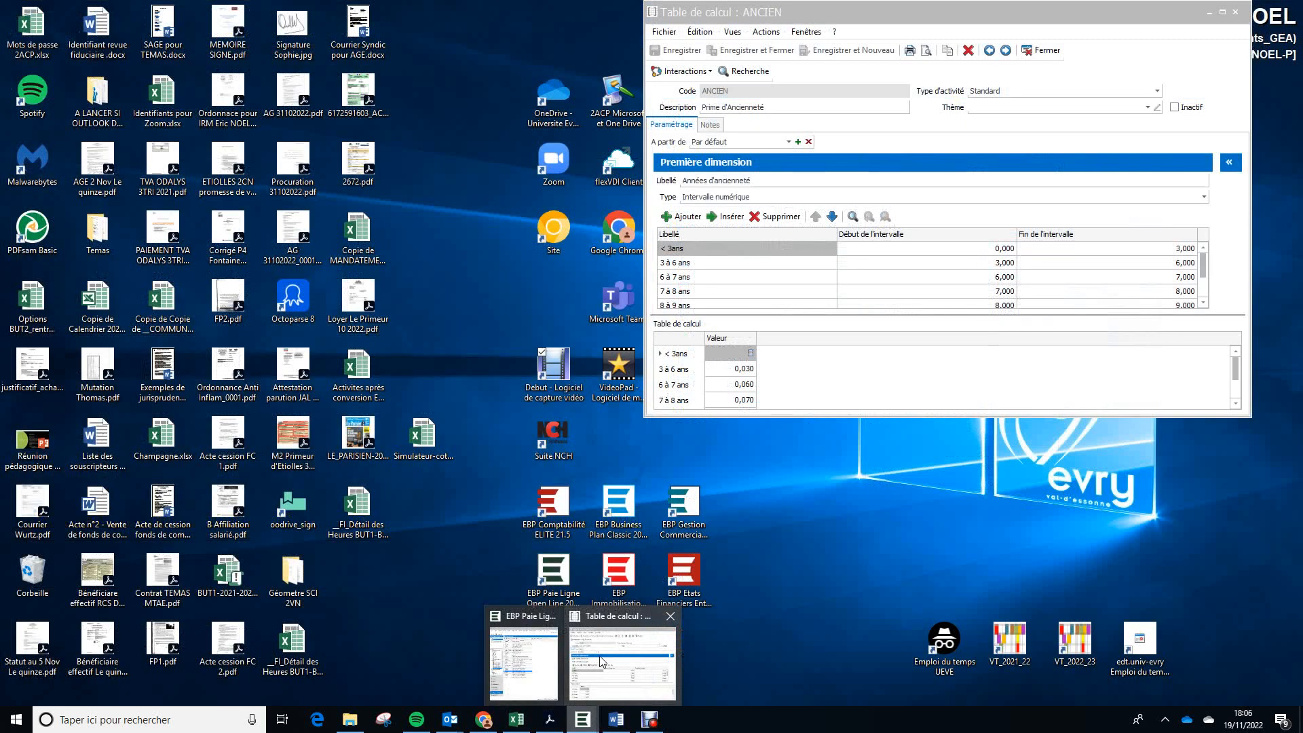
click(601, 662)
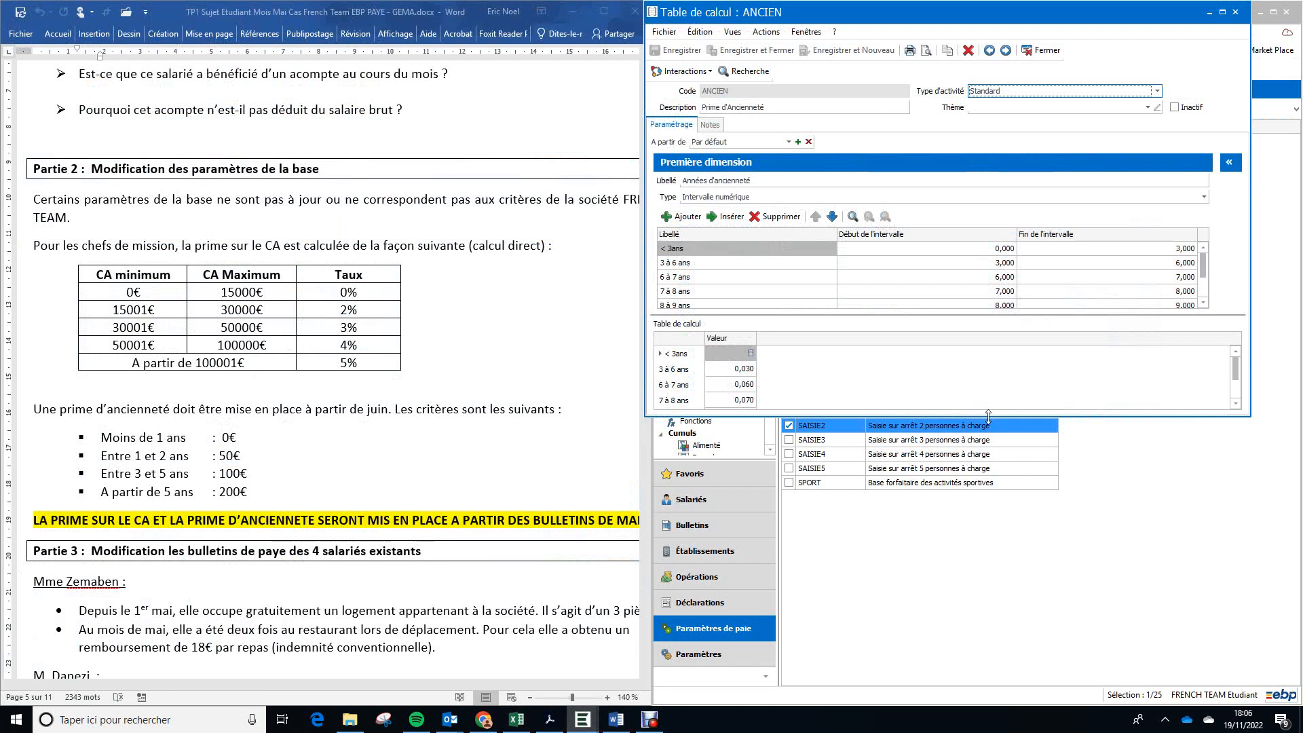
drag(989, 415, 1017, 682)
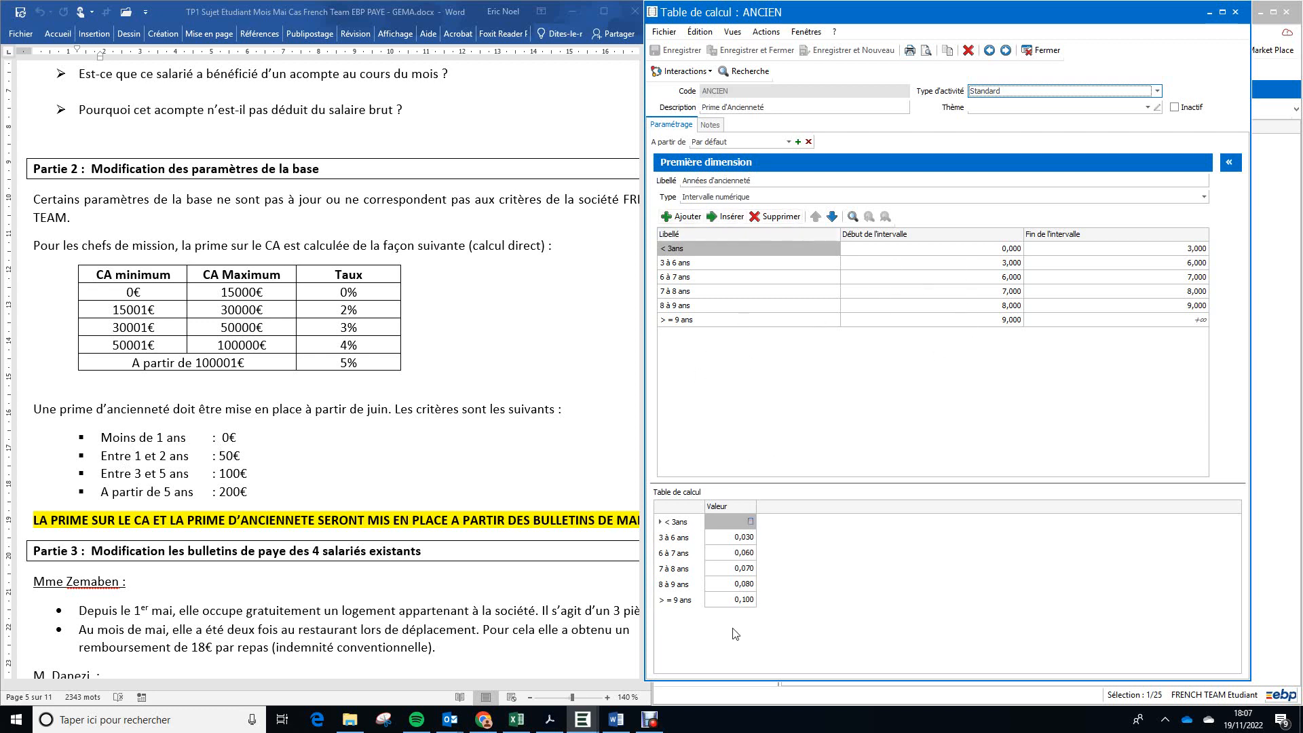
Step: Relabel the first interval "< 1 an" and set its end to 1
click(751, 254)
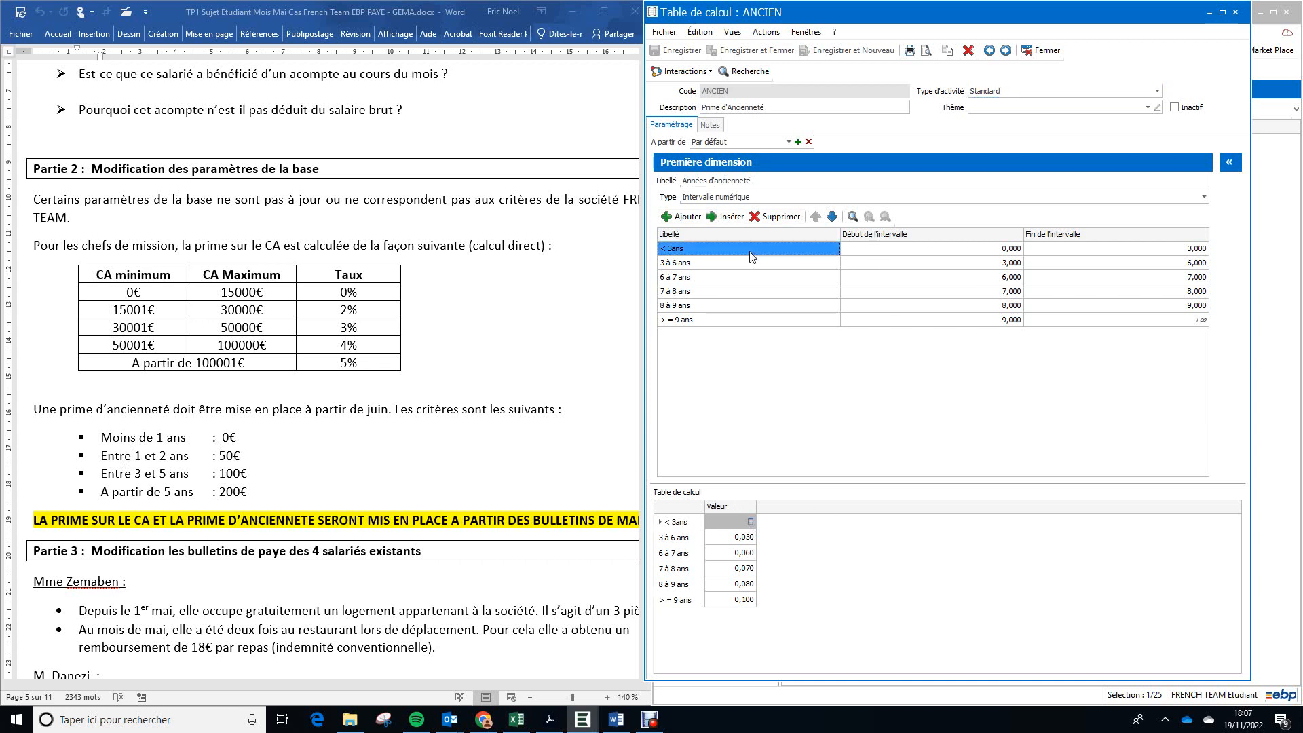
double_click(751, 255)
key(BackSpace)
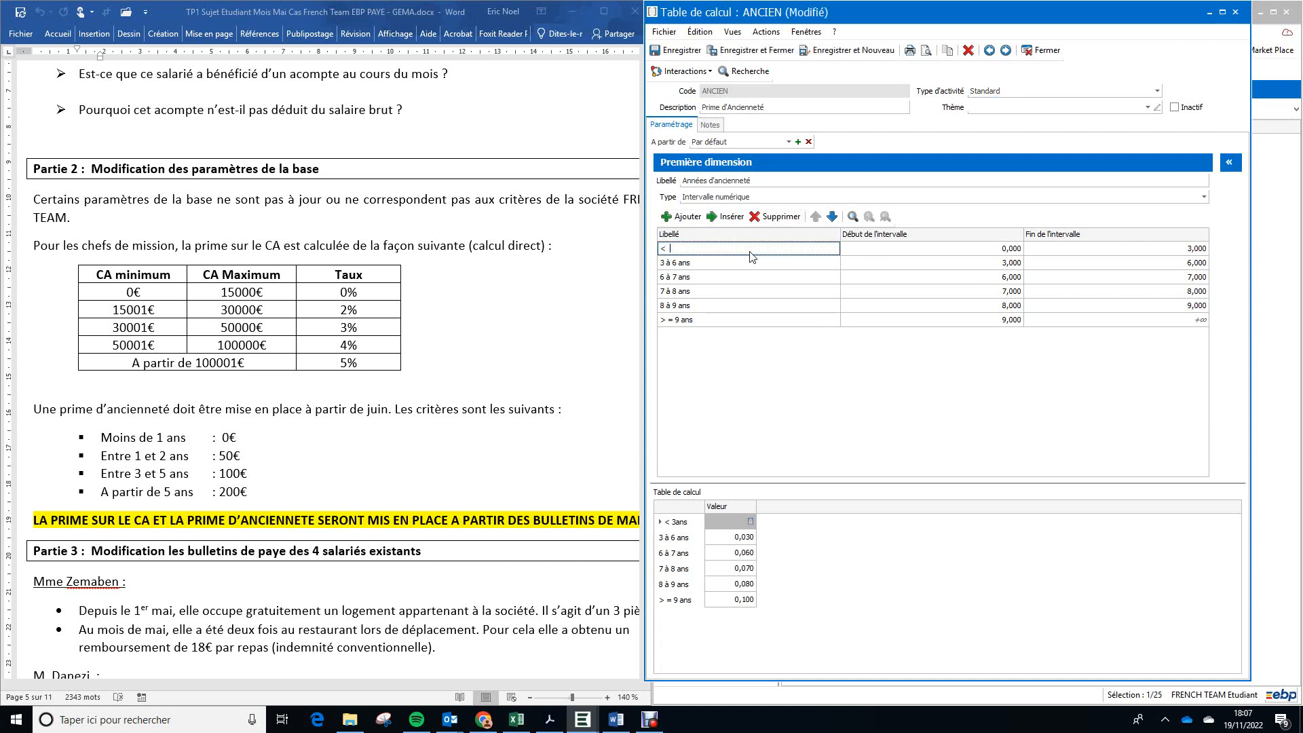
text(1 an)
key(Tab)
key(Tab)
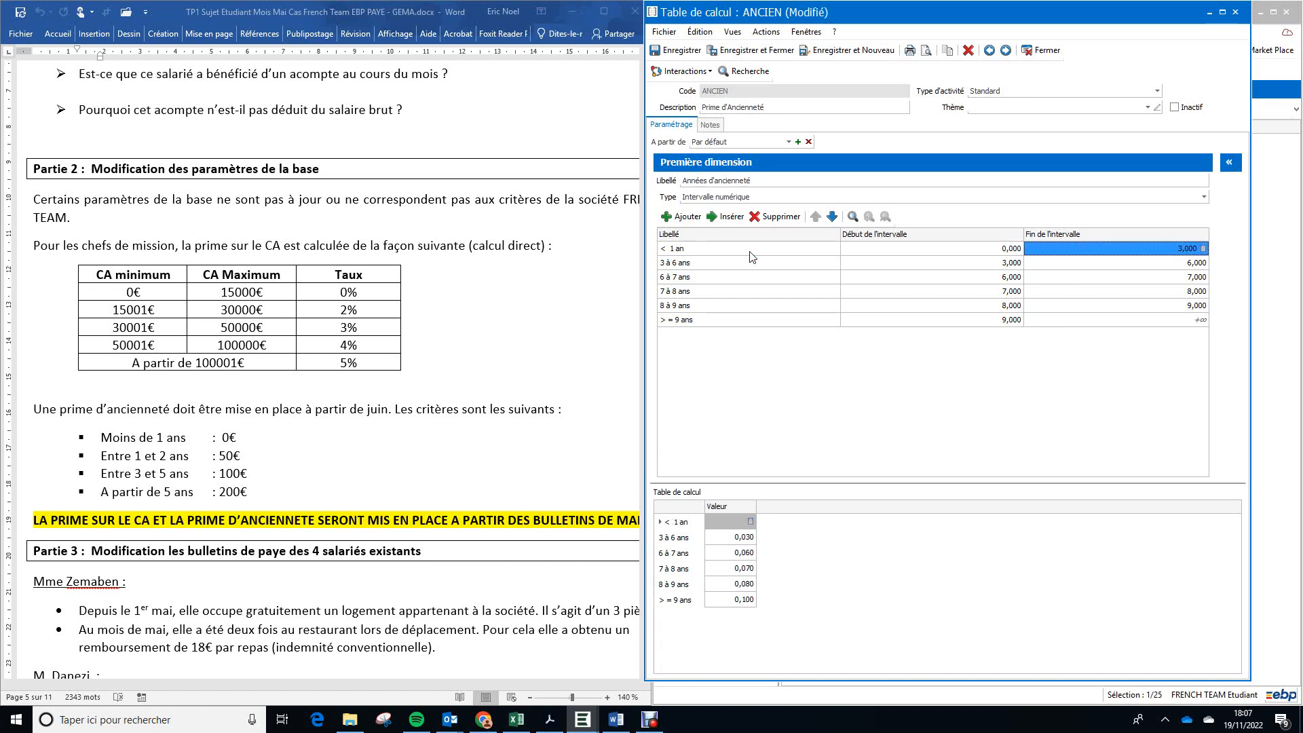
text(1)
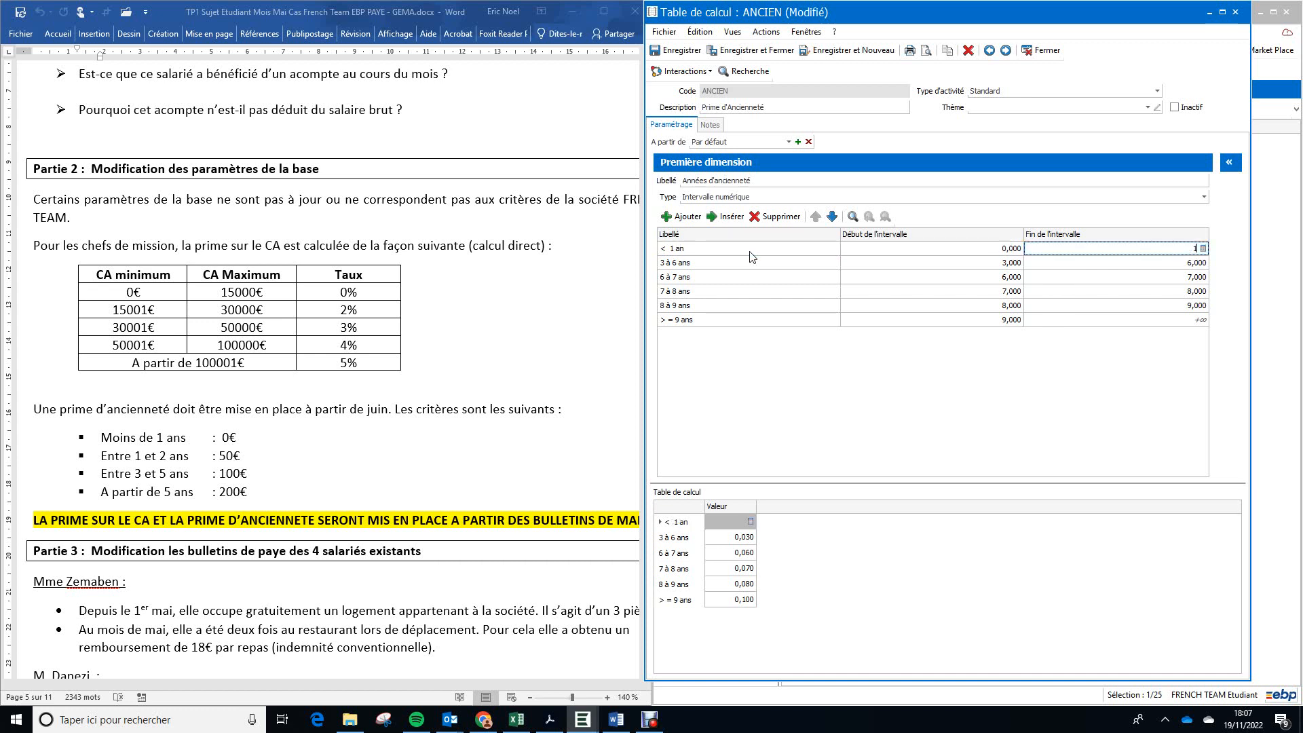
Step: Relabel the second seniority interval "1 à 2 ans"
click(707, 267)
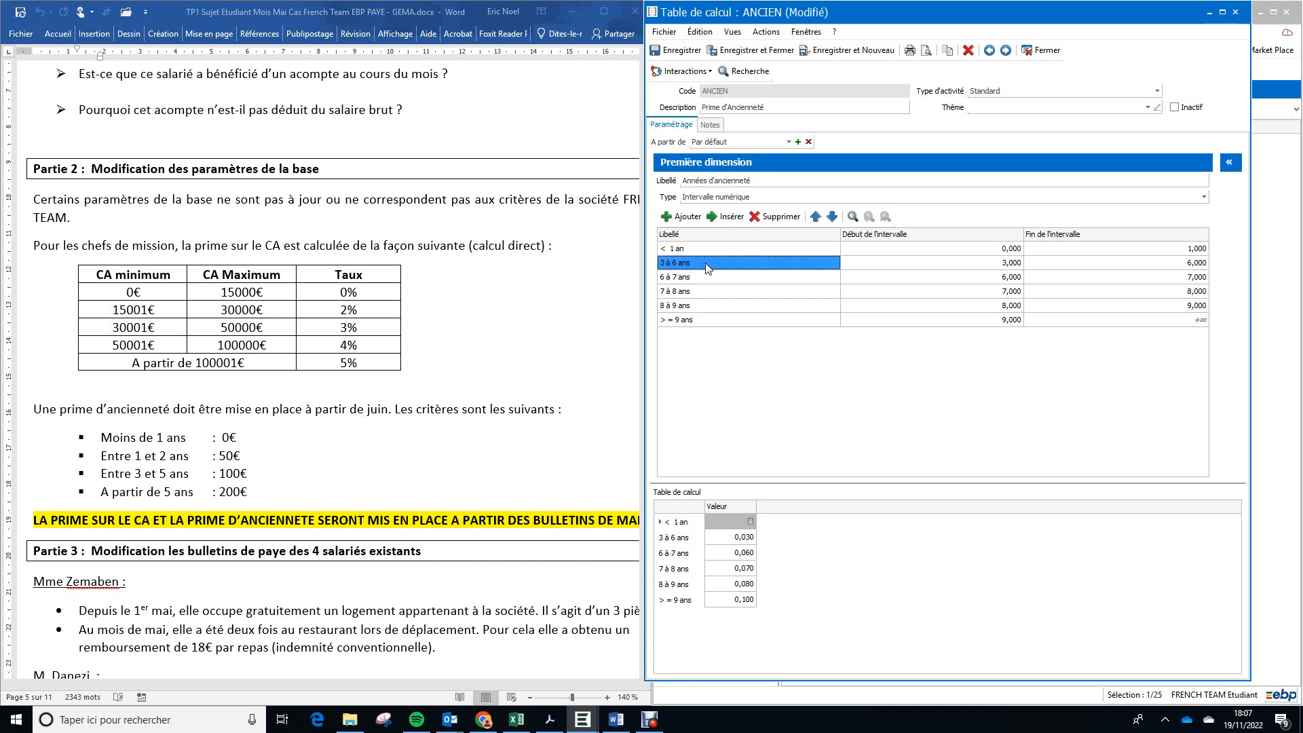
double_click(707, 269)
key(BackSpace)
key(BackSpace)
key(BackSpace)
key(BackSpace)
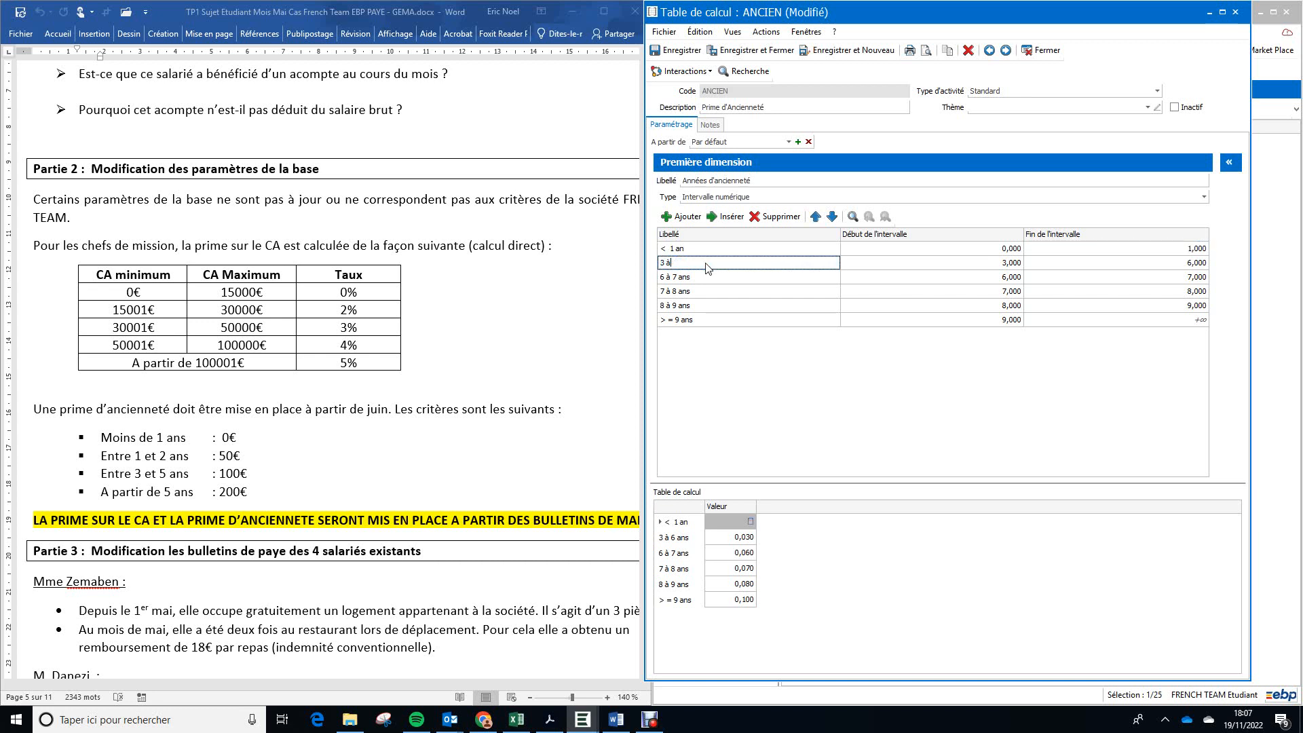
key(BackSpace)
key(BackSpace)
key(BackSpace)
text(1 et 2)
key(BackSpace)
key(BackSpace)
key(BackSpace)
key(BackSpace)
key(BackSpace)
key(BackSpace)
text(à 2 an)
key(Tab)
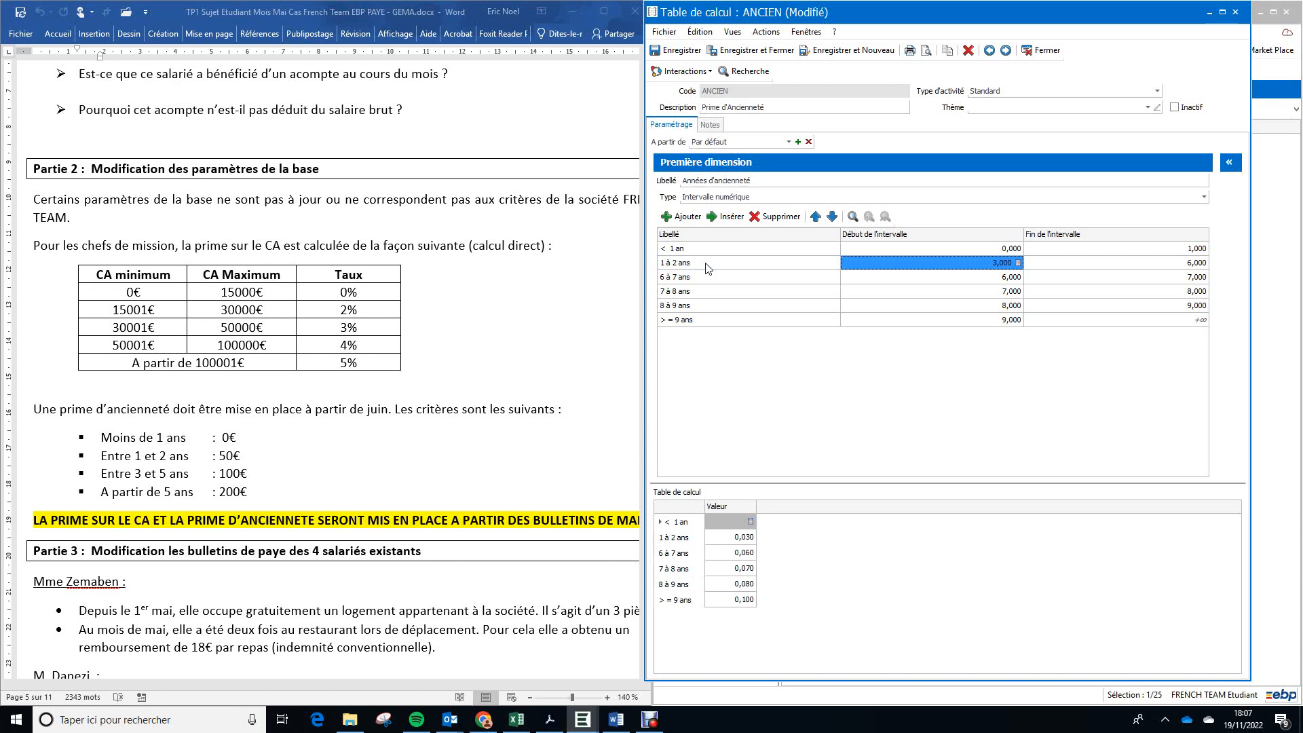
Step: Set the "1 à 2 ans" interval to start at 1 and end at 2
text(1)
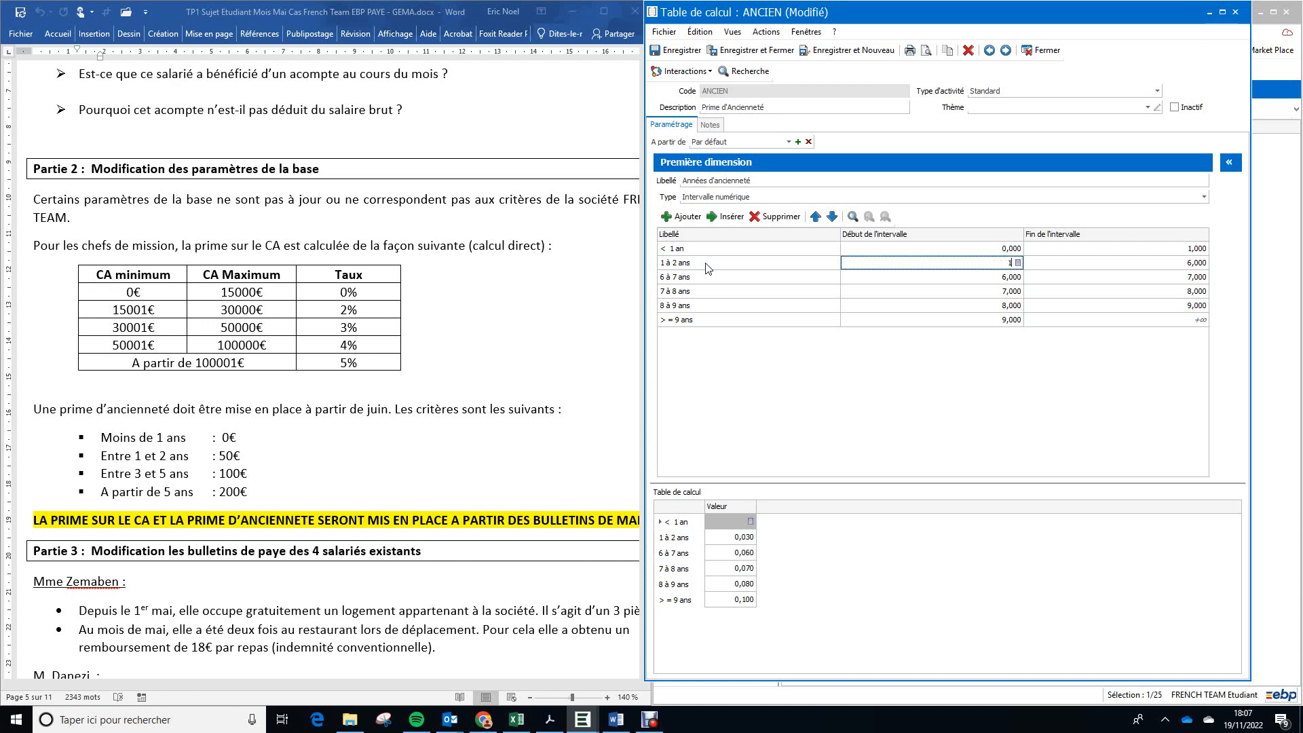
key(Tab)
text(2)
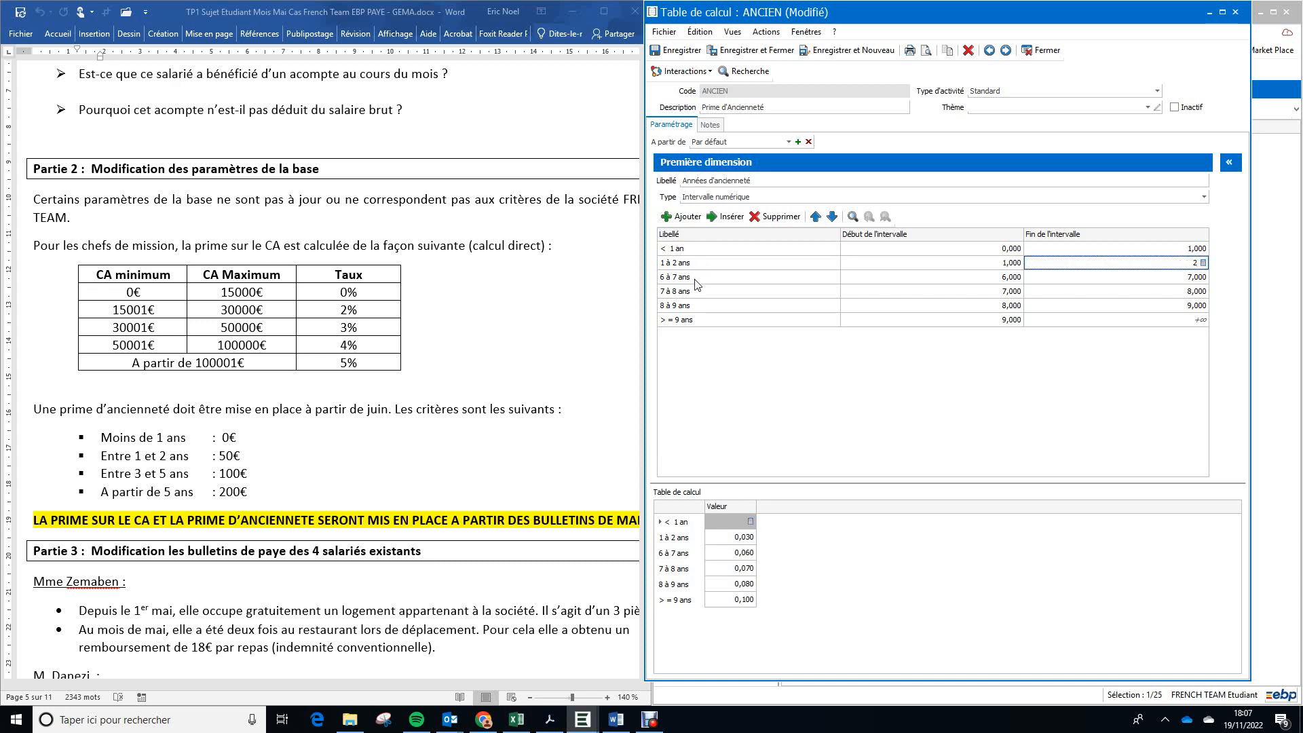
Step: Relabel the third seniority interval "2 ans à 5 ans"
click(697, 279)
double_click(696, 280)
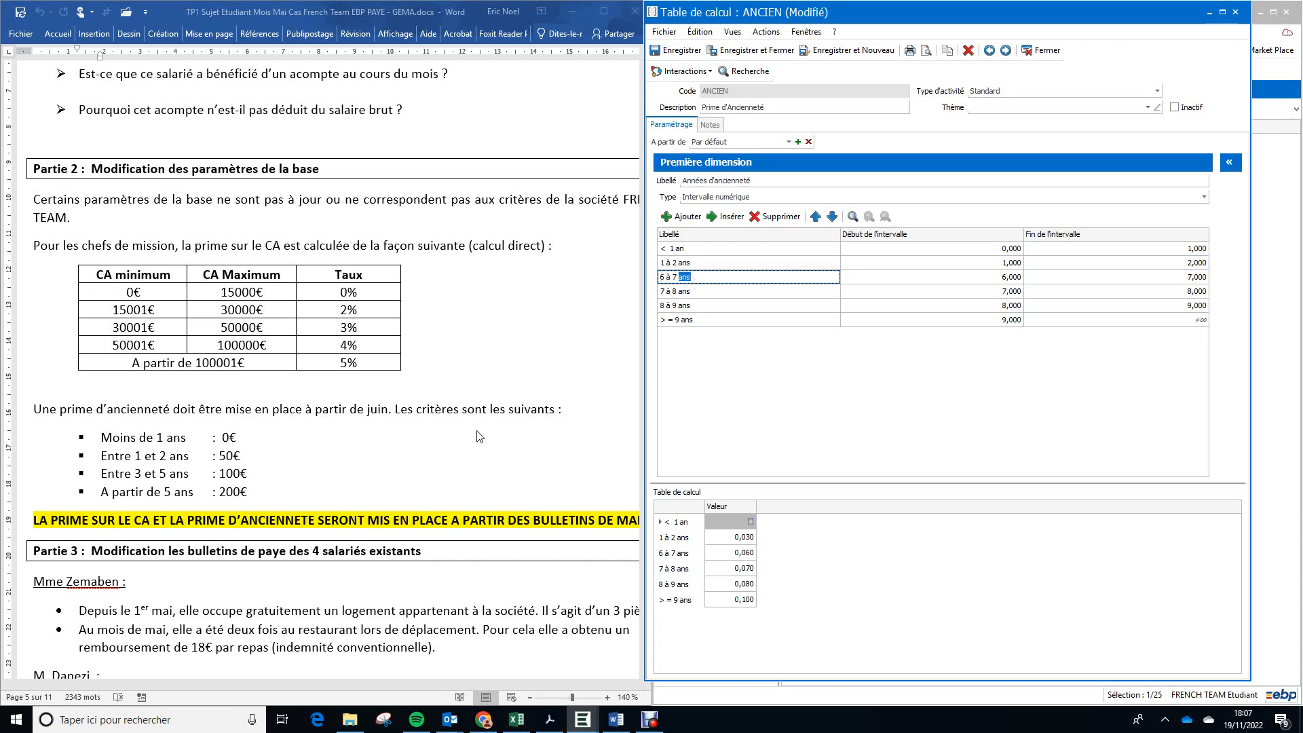
drag(712, 277, 615, 294)
text(2 ab)
key(BackSpace)
text(ns à 5 ans)
Step: Set the "2 ans à 5 ans" interval to start at 2 and end at 5
click(992, 280)
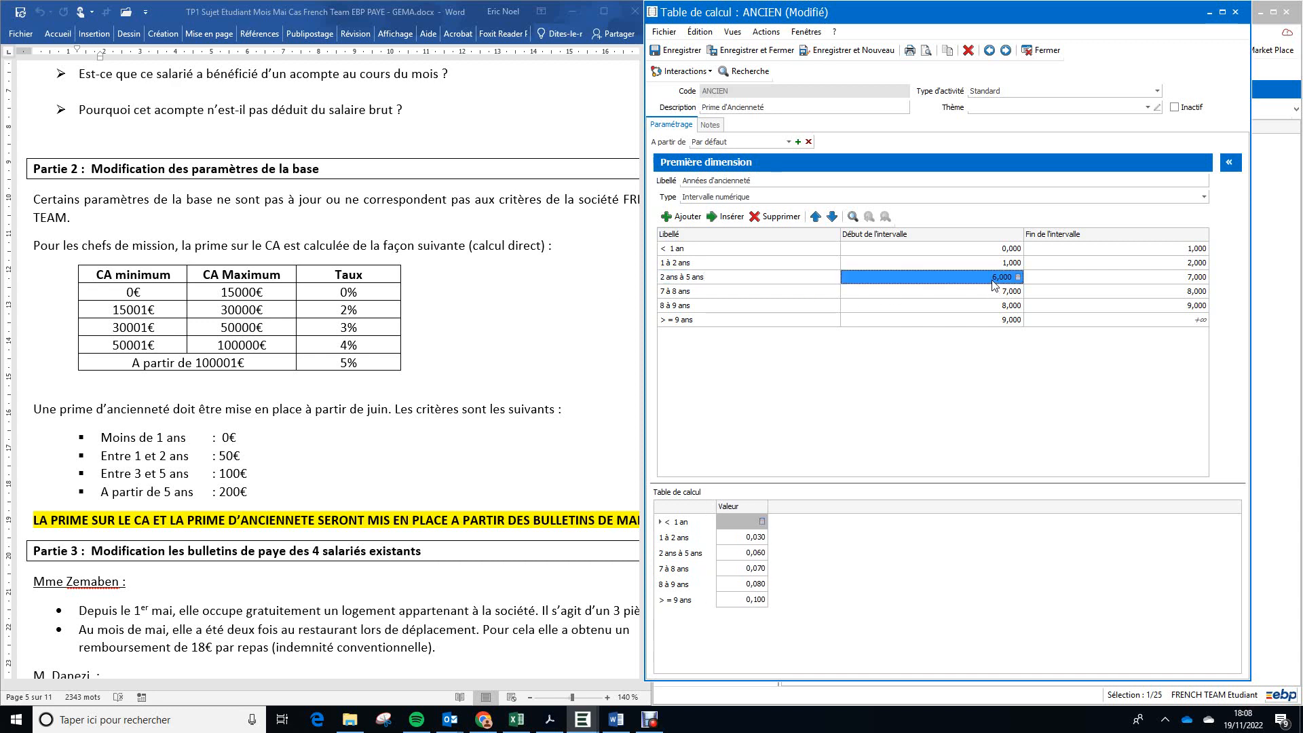
text(2)
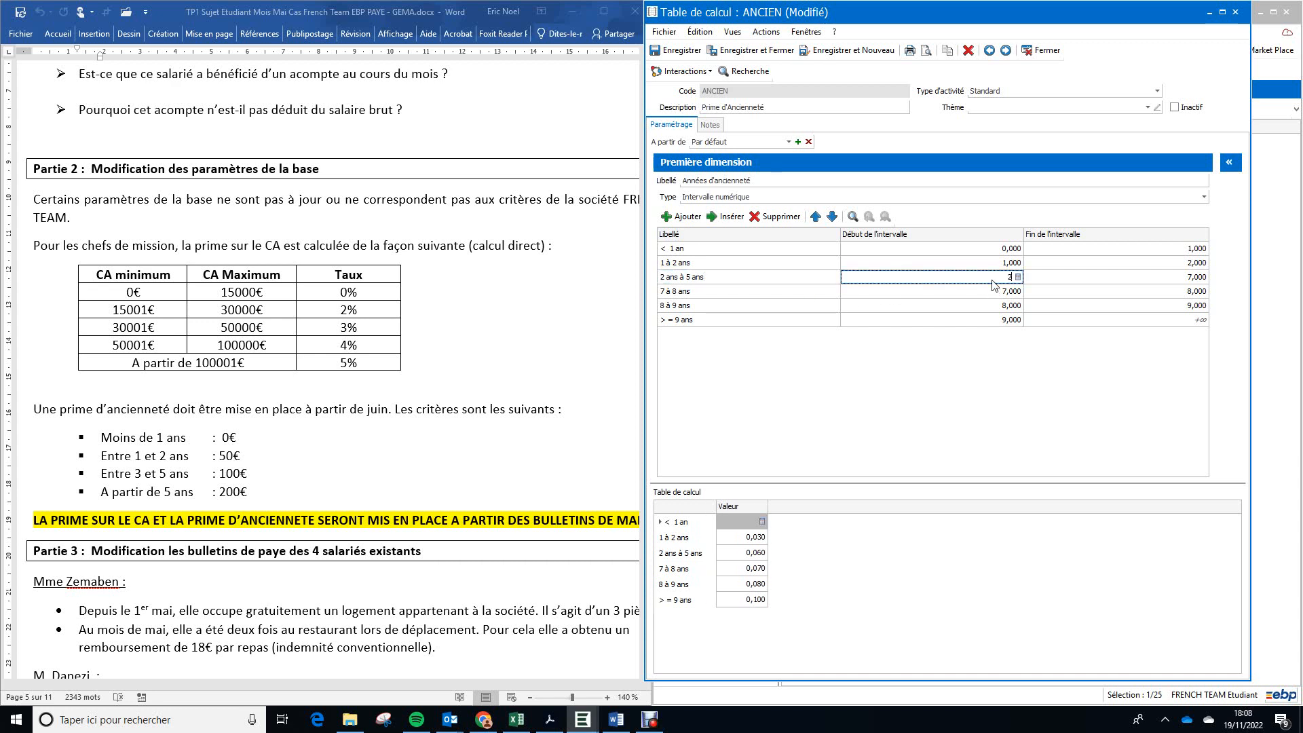
click(1173, 280)
text(5)
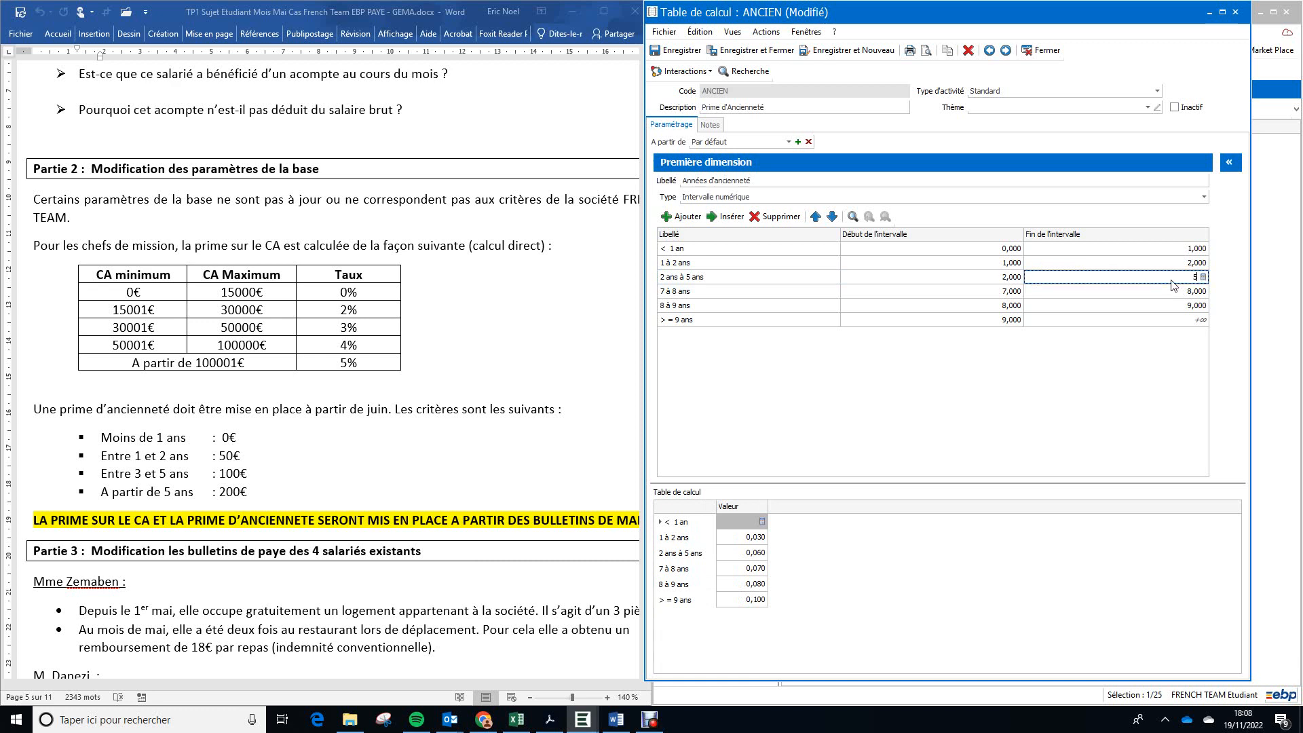
key(Up)
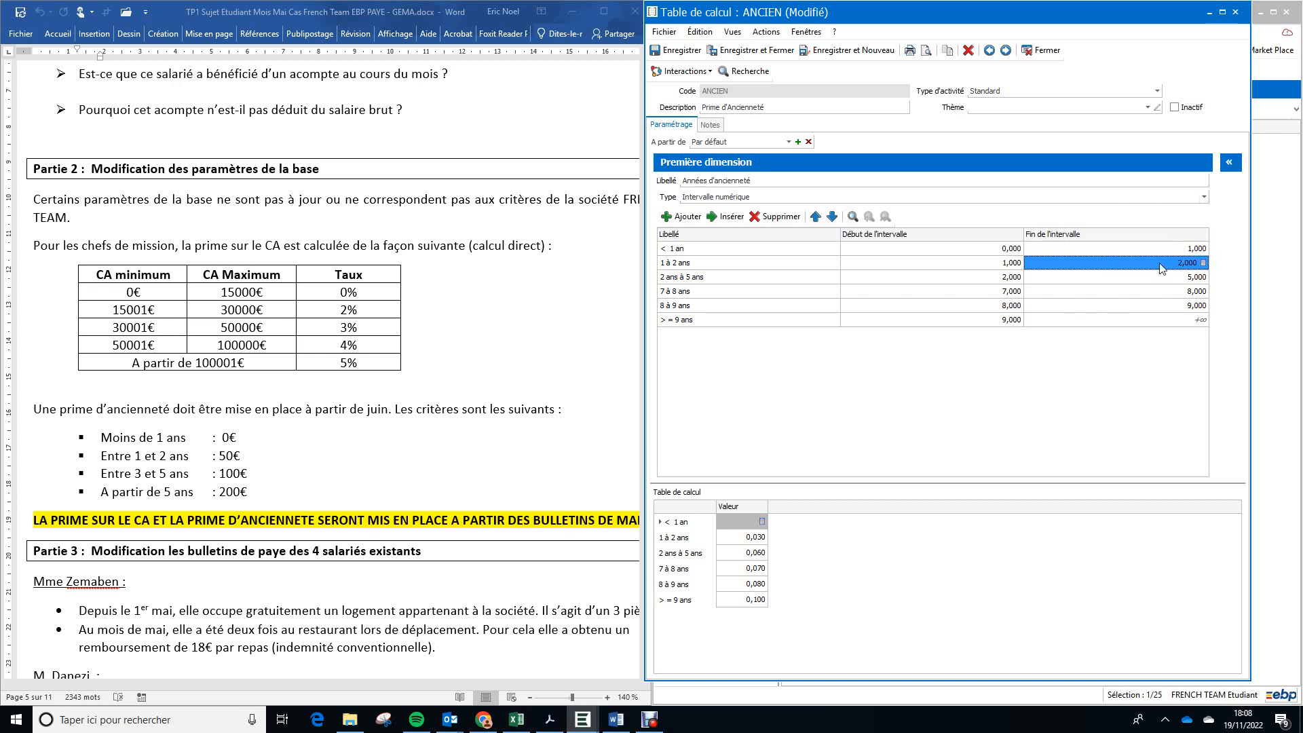
click(1013, 283)
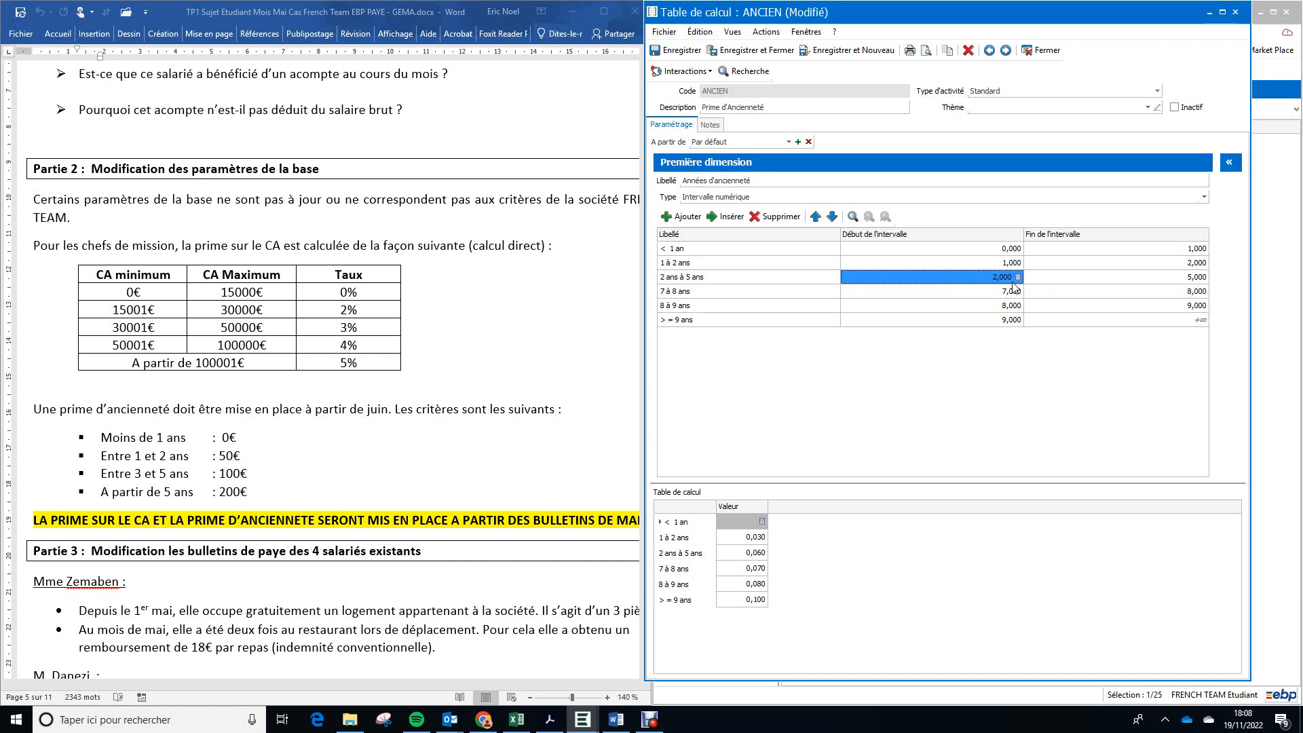
Step: Relabel the fourth seniority interval, "7 à 8 ans", as "> 5 ana"
click(726, 296)
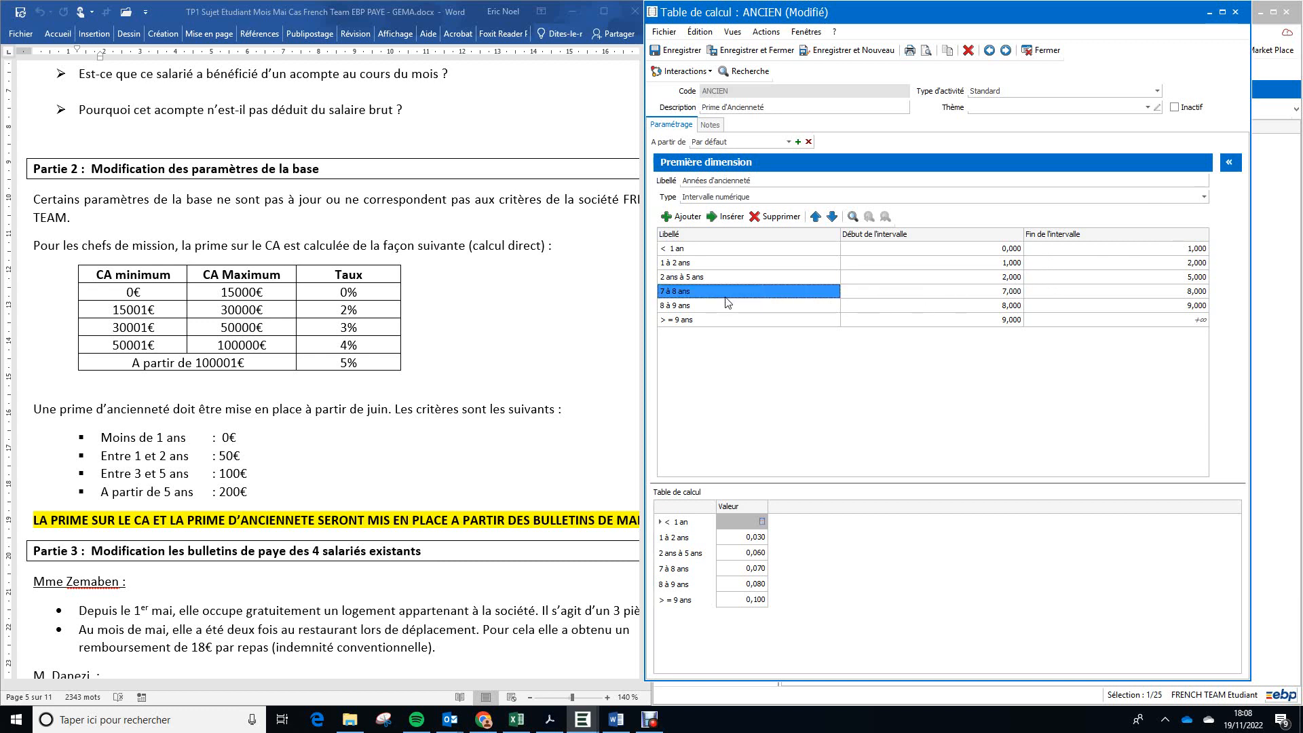
click(726, 296)
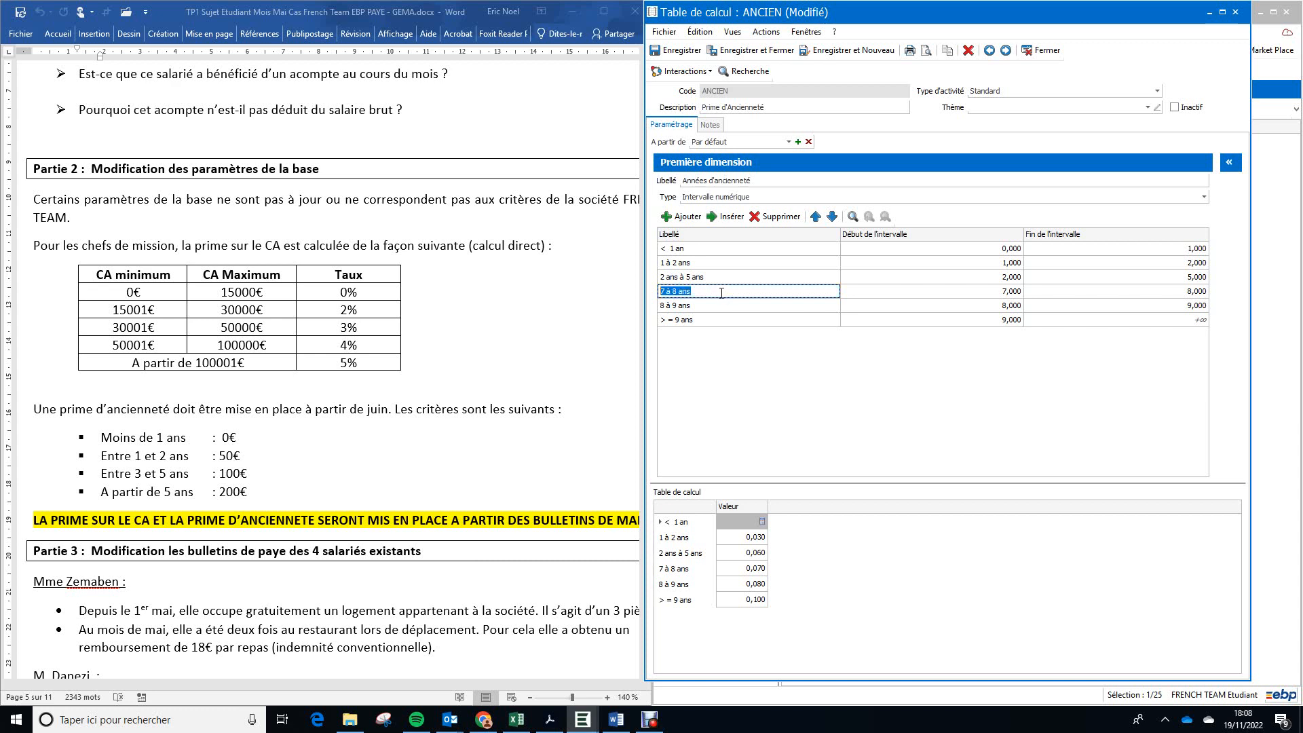
text(>)
text( 5 ANS)
key(BackSpace)
key(BackSpace)
key(BackSpace)
Step: Set the fourth seniority interval to start at 5 and end at 999999999
key(Tab)
text(5)
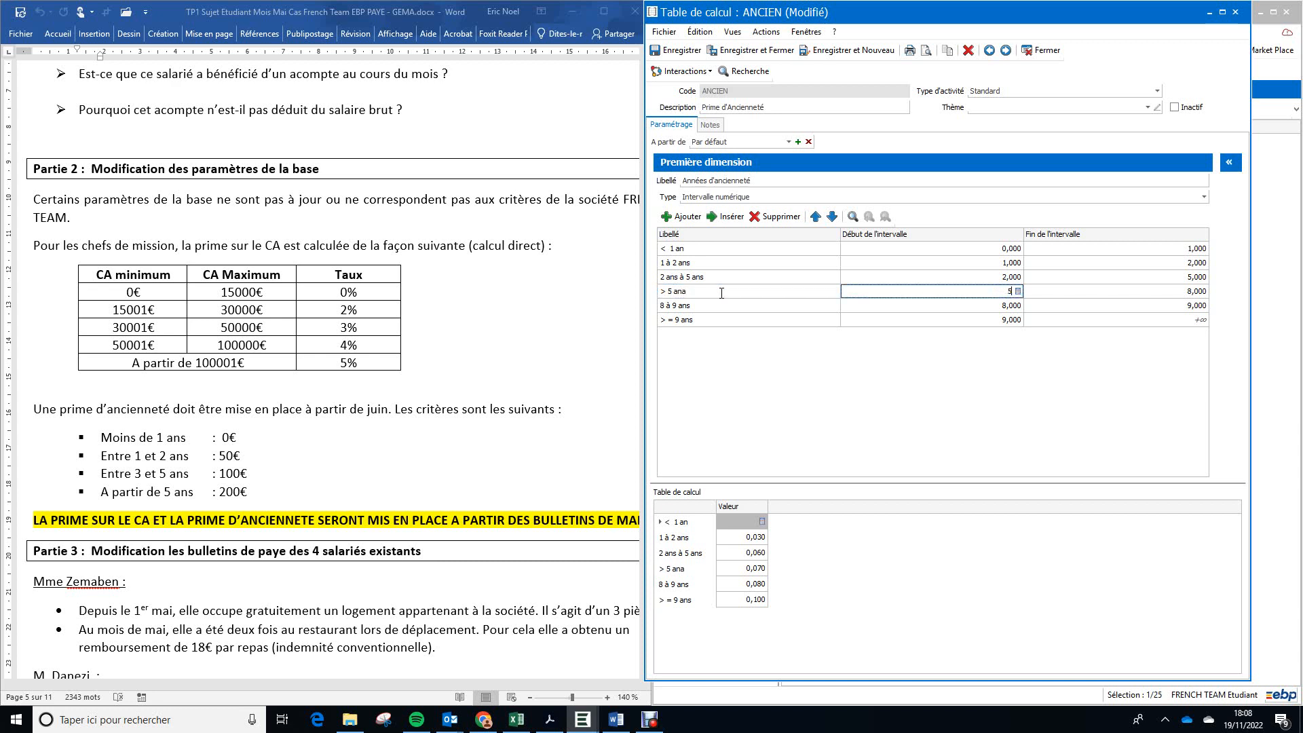
click(1074, 299)
click(1086, 296)
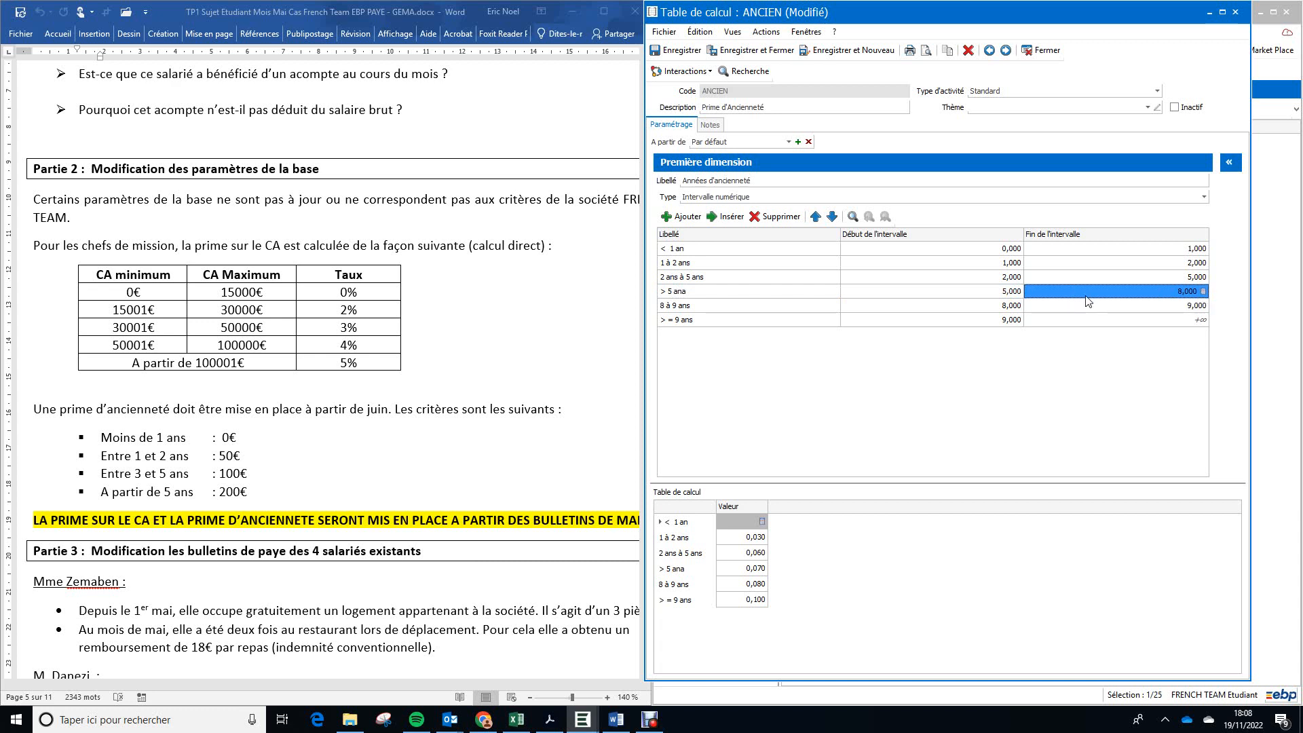
text(999999999)
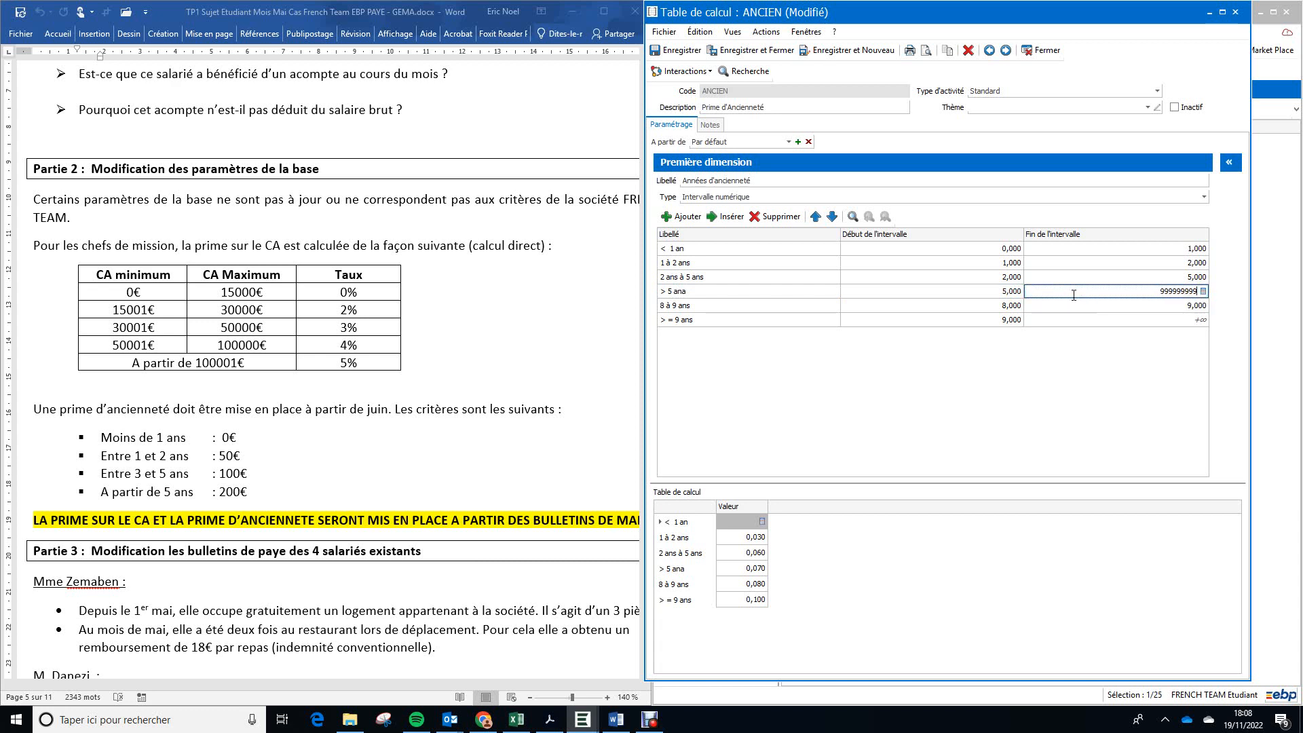
click(962, 306)
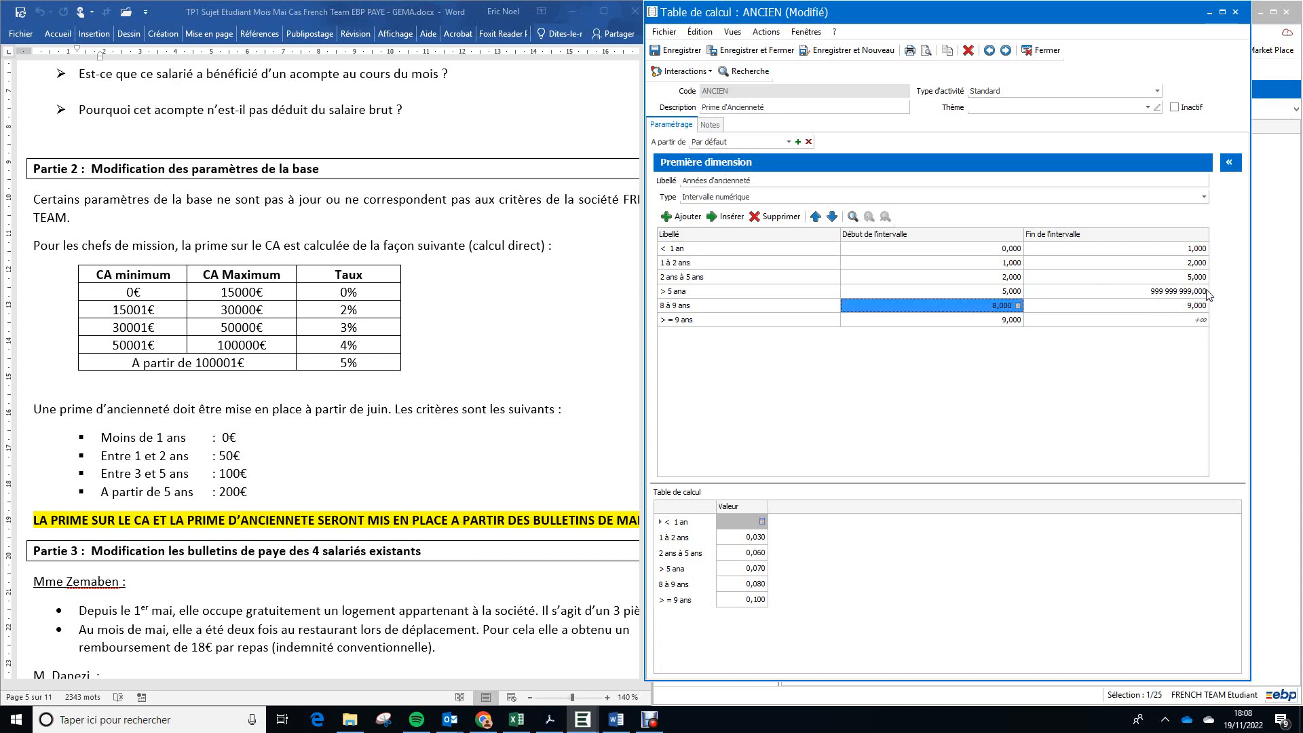
Step: Delete the "8 à 9 ans" and "> = 9 ans" intervals from the seniority dimension
click(720, 313)
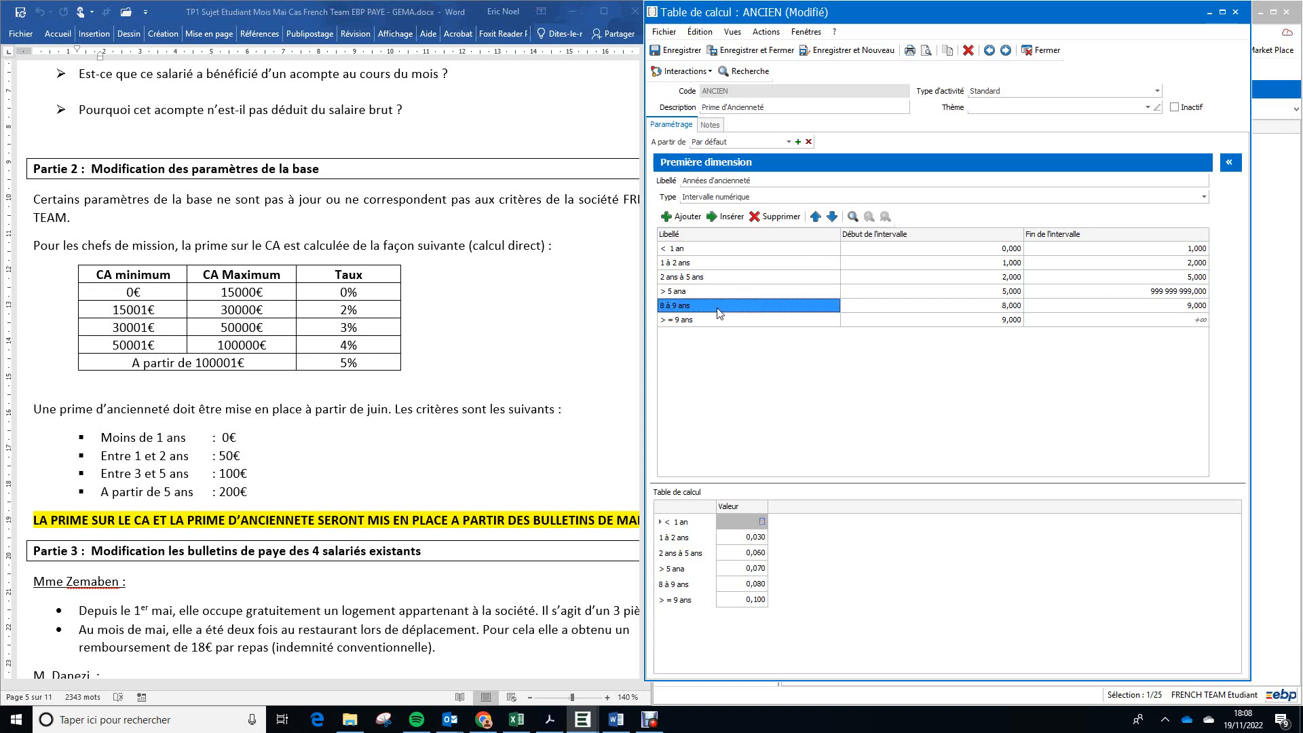
click(780, 217)
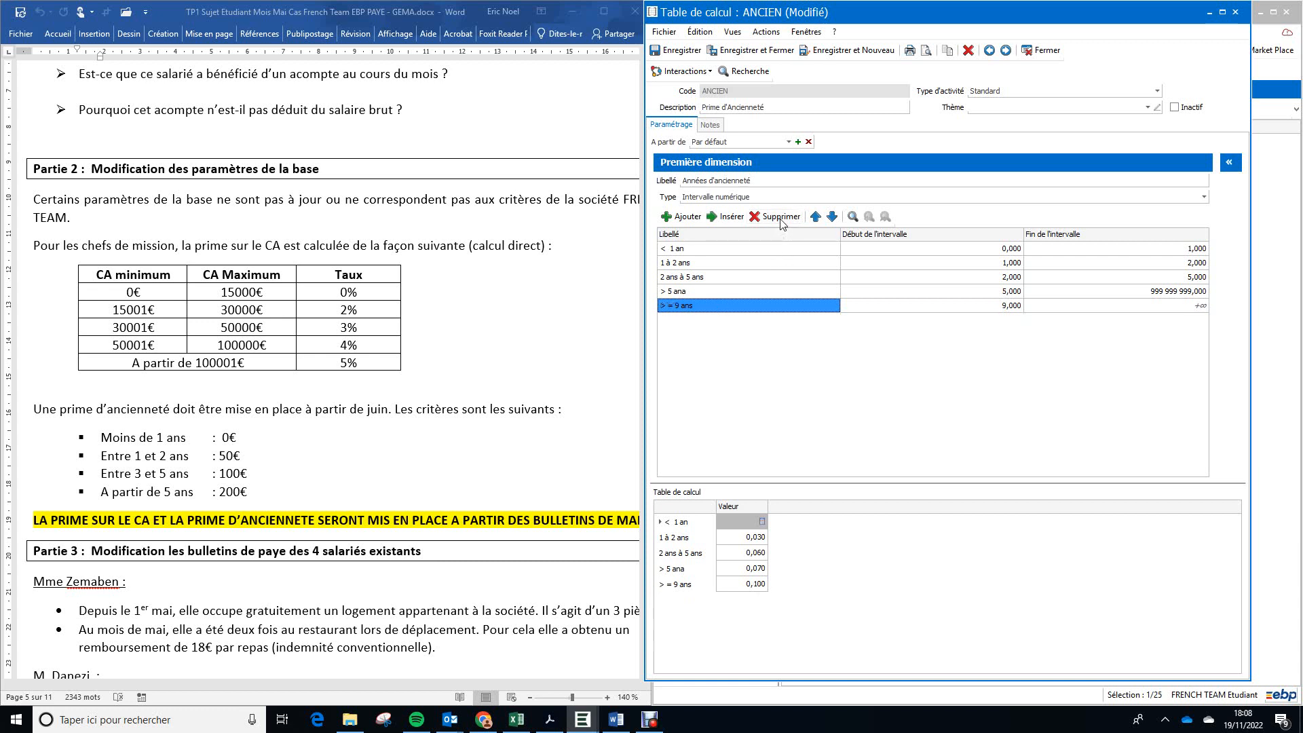
click(781, 218)
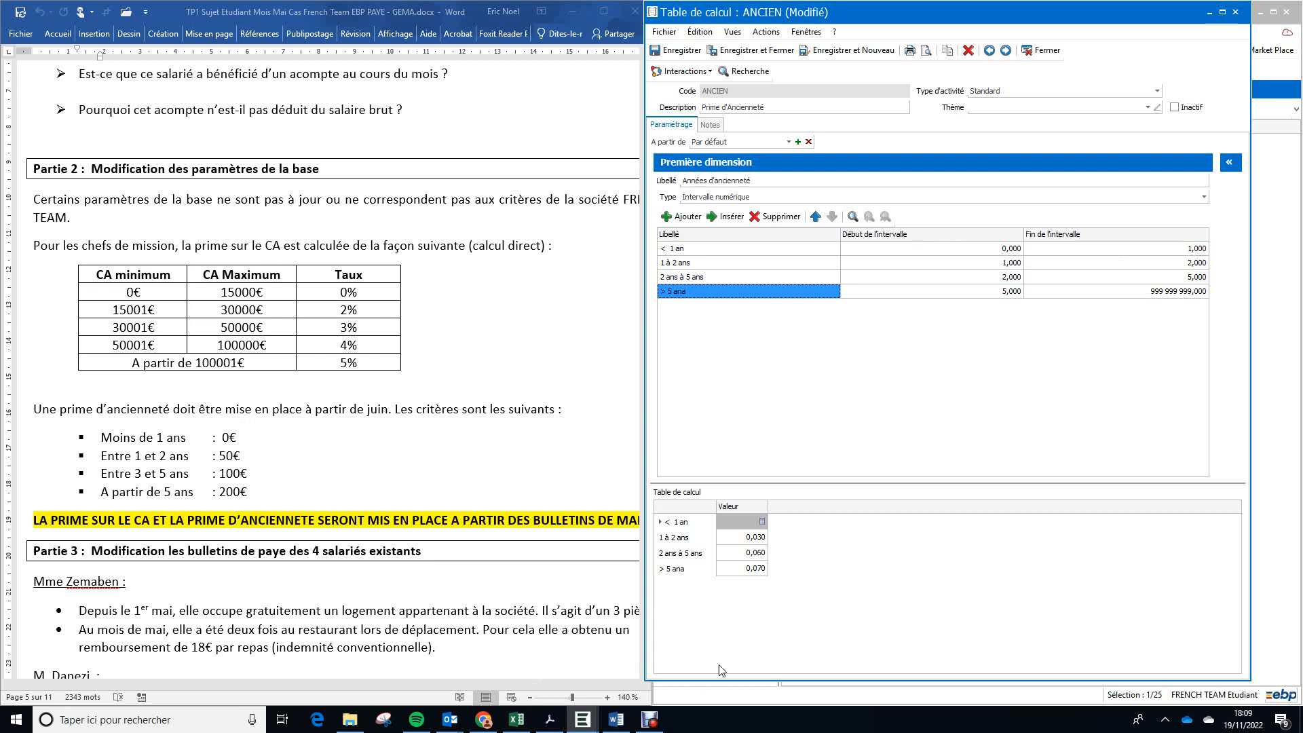
Step: Correct the last seniority interval's label to "> 5 ans"
double_click(701, 297)
text(ans)
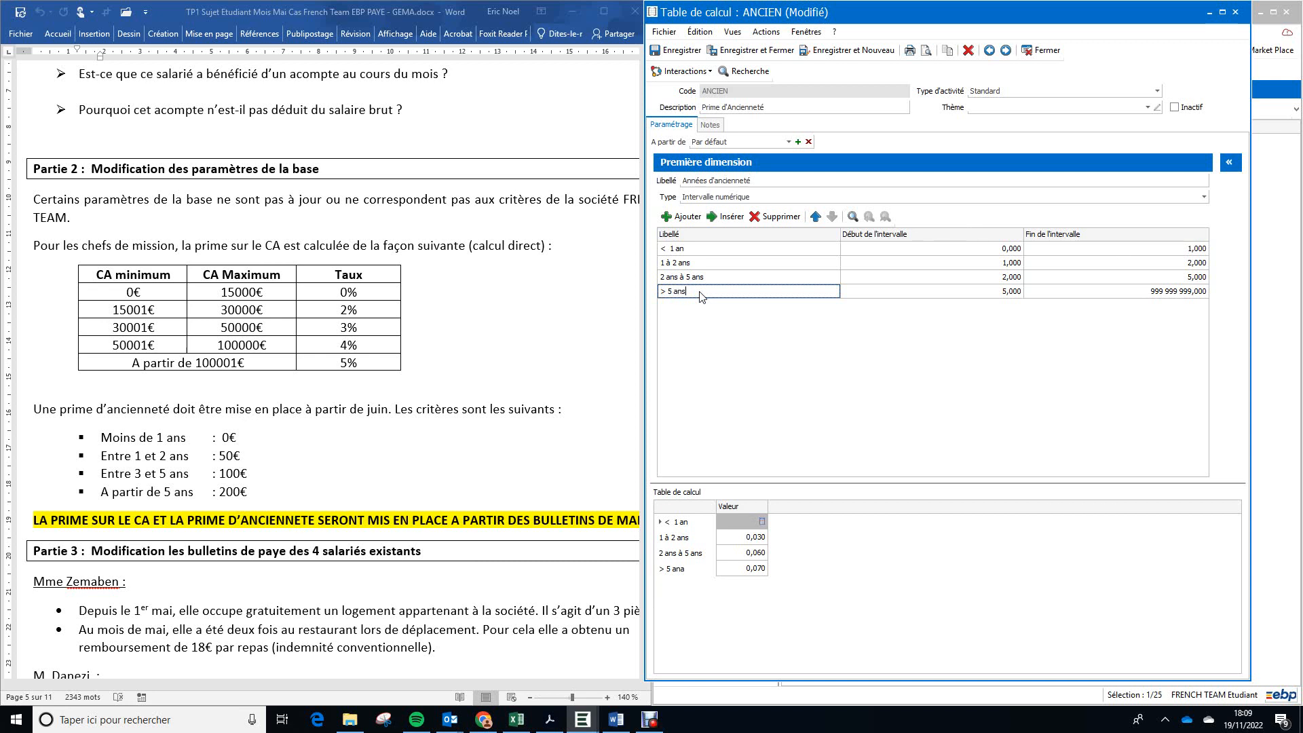
click(872, 603)
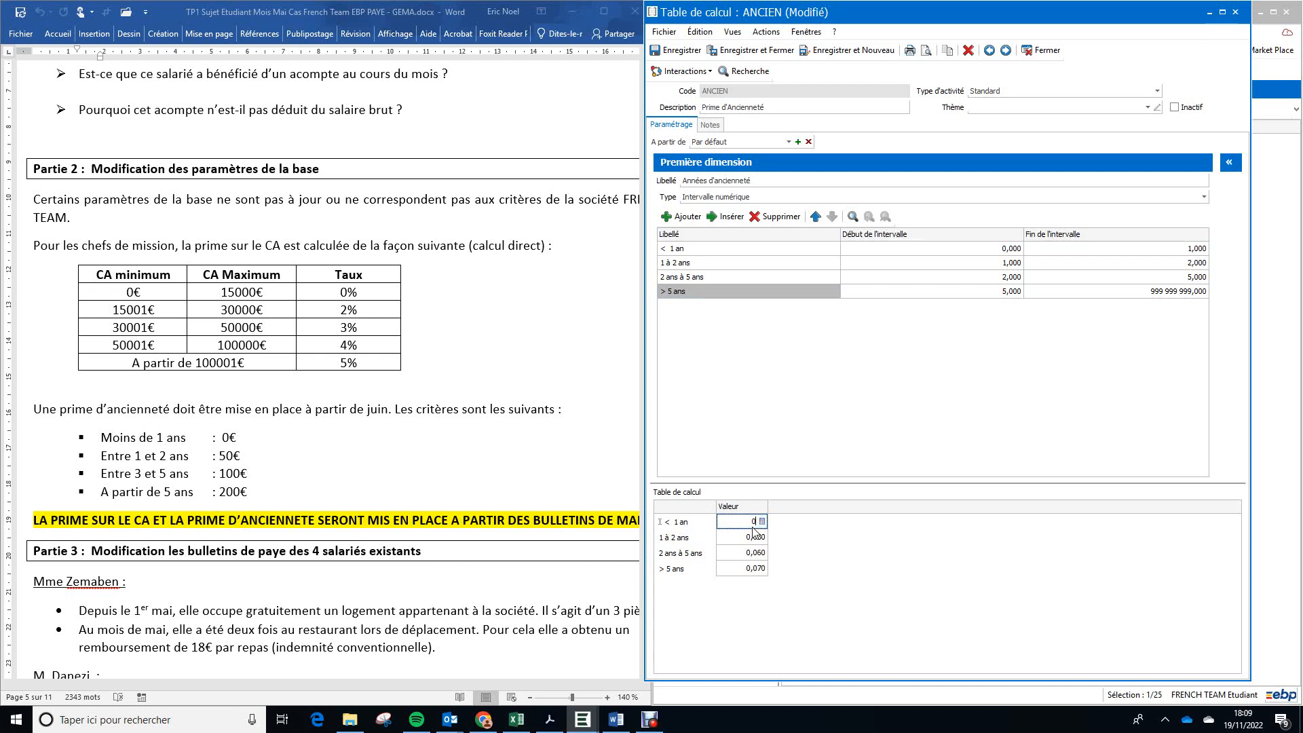
Step: Enter the bonus values 50 for "1 à 2 ans", 100 for "2 ans à 5 ans" and 200 for "> 5 ans"
key(Down)
text(50)
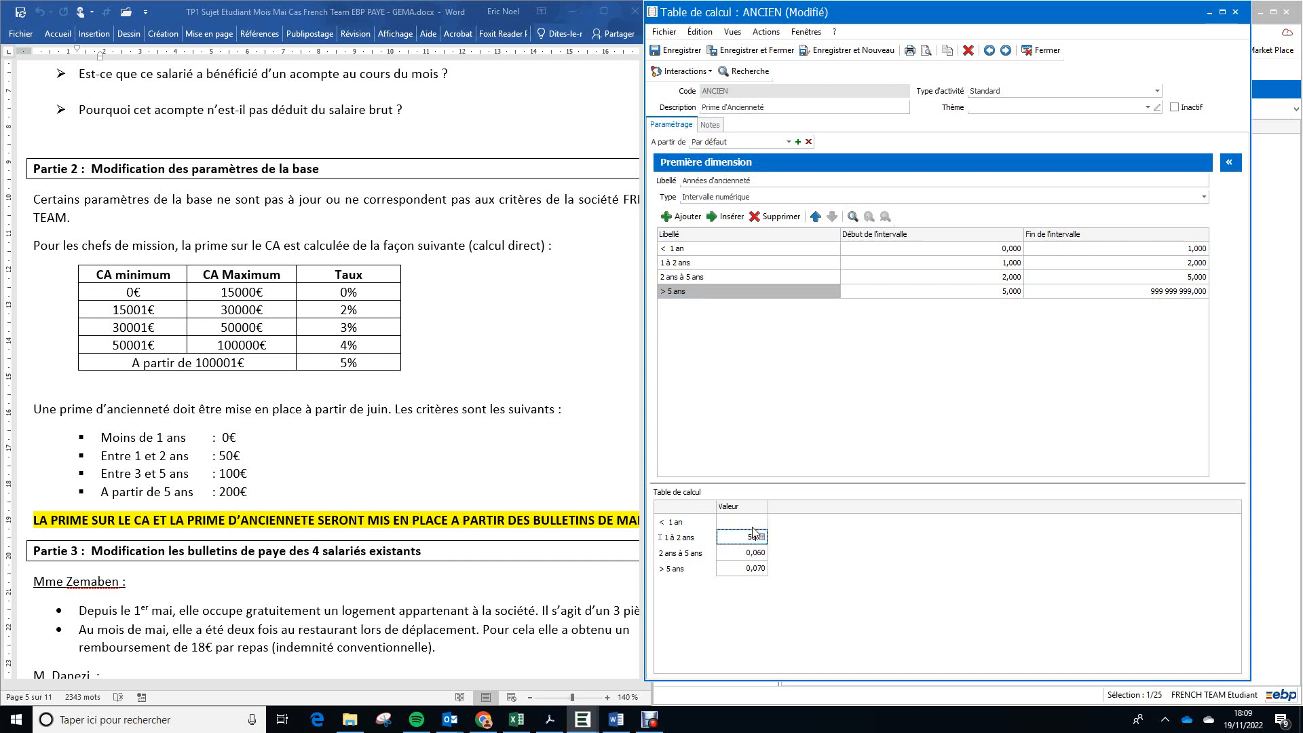
key(Down)
text(100)
key(Down)
text(200)
key(Up)
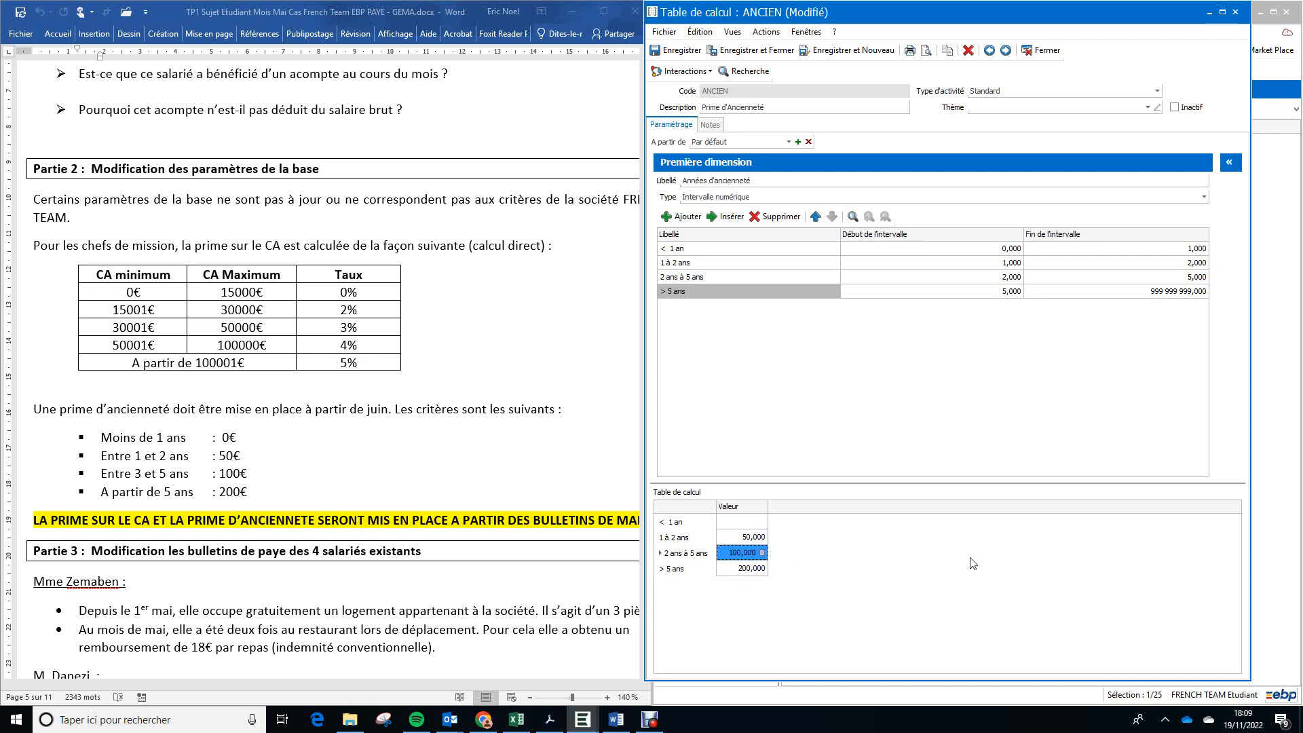
Step: Save the ANCIEN calculation table and close it
click(682, 50)
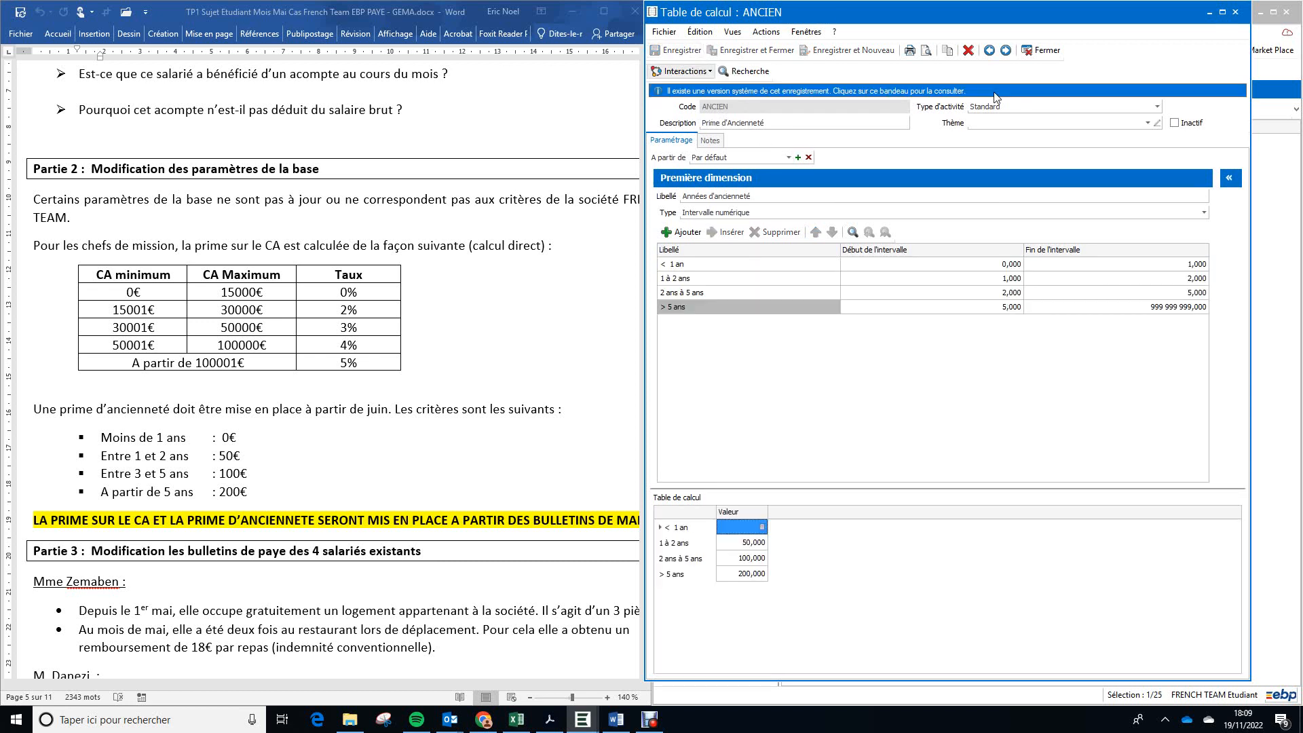
click(1223, 12)
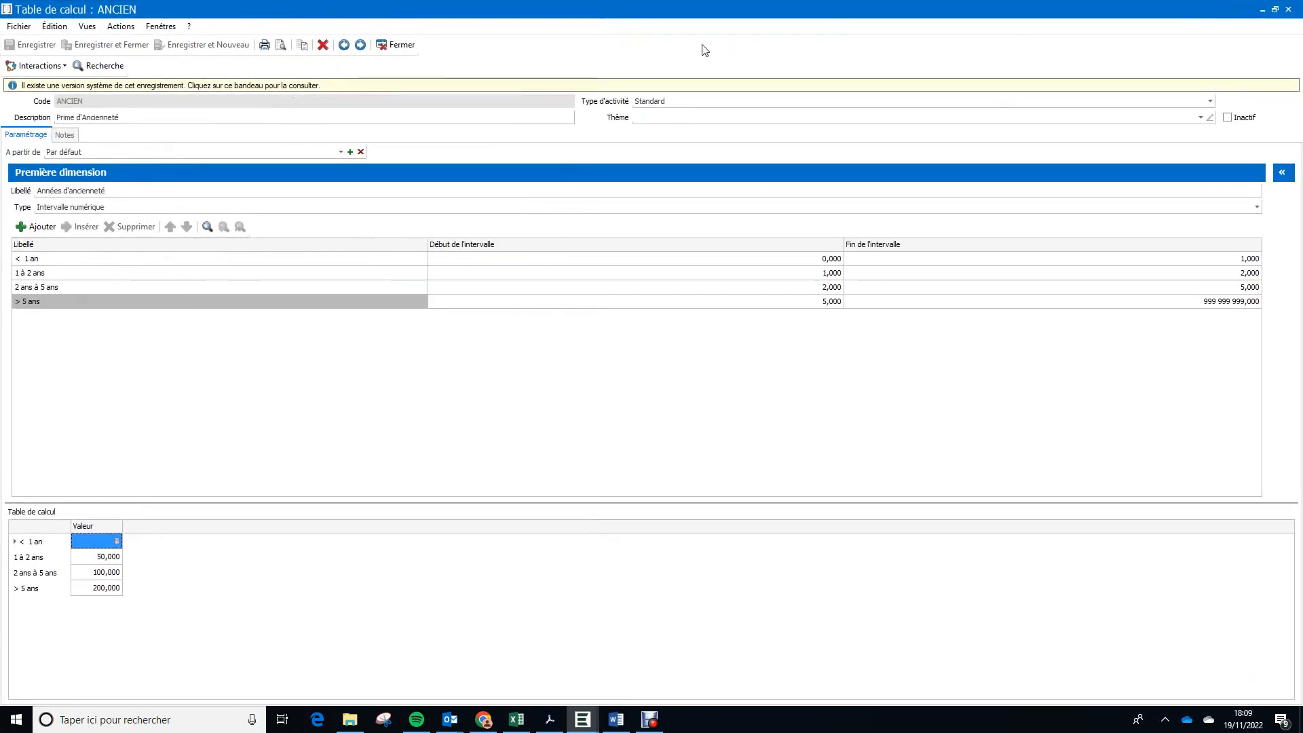
click(405, 45)
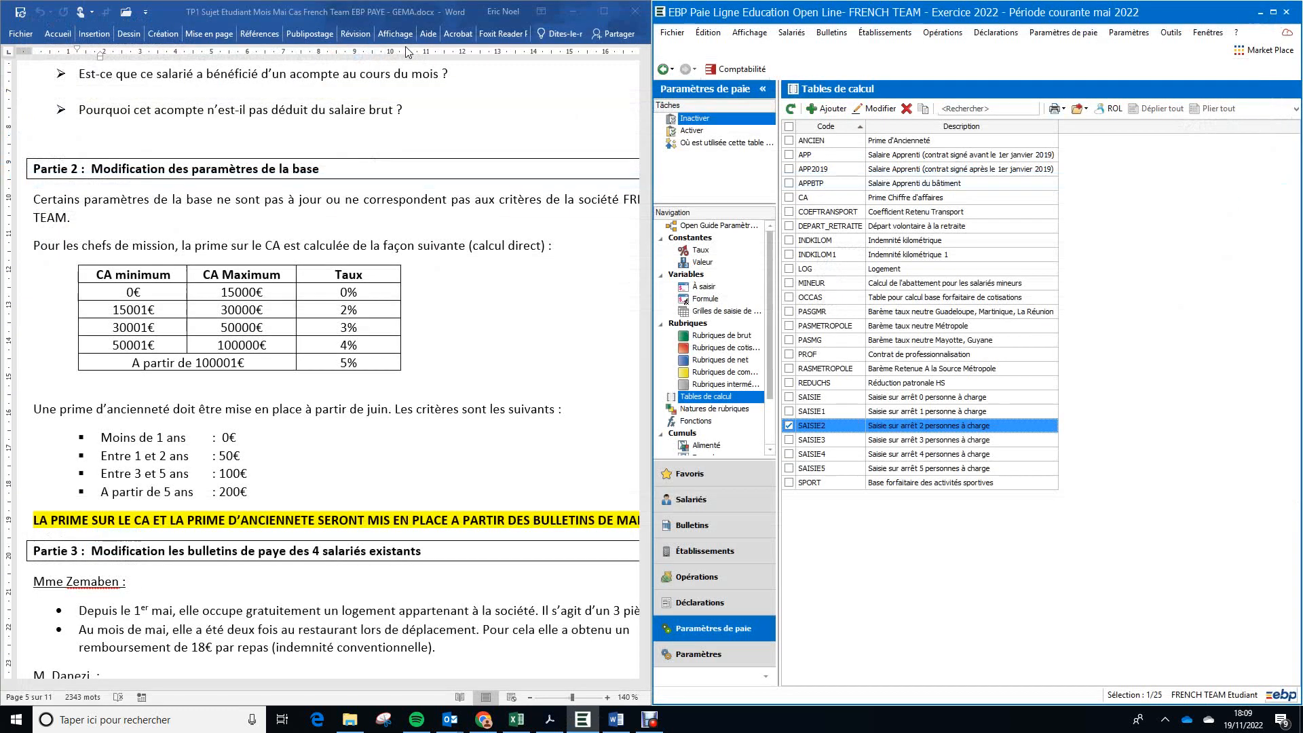
Step: Open the chef de mission's employee record and check the date of entry into the company
click(1274, 12)
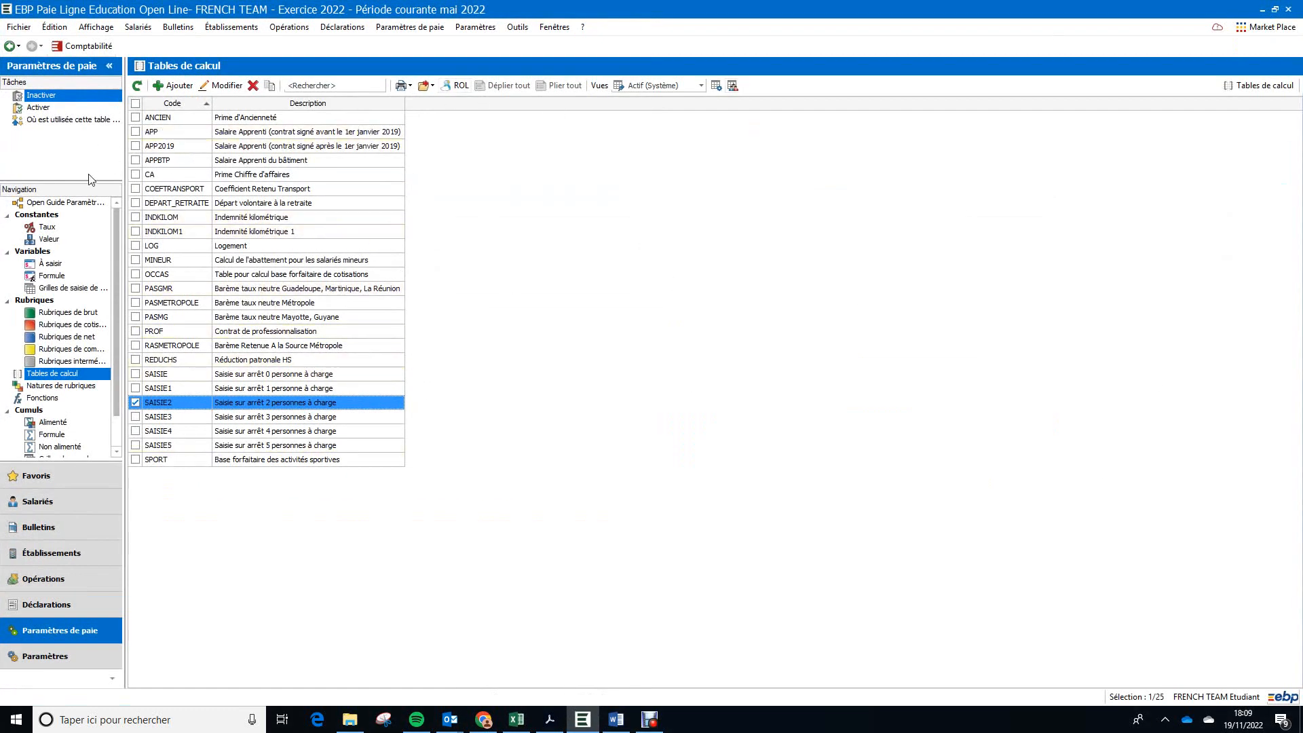
click(138, 27)
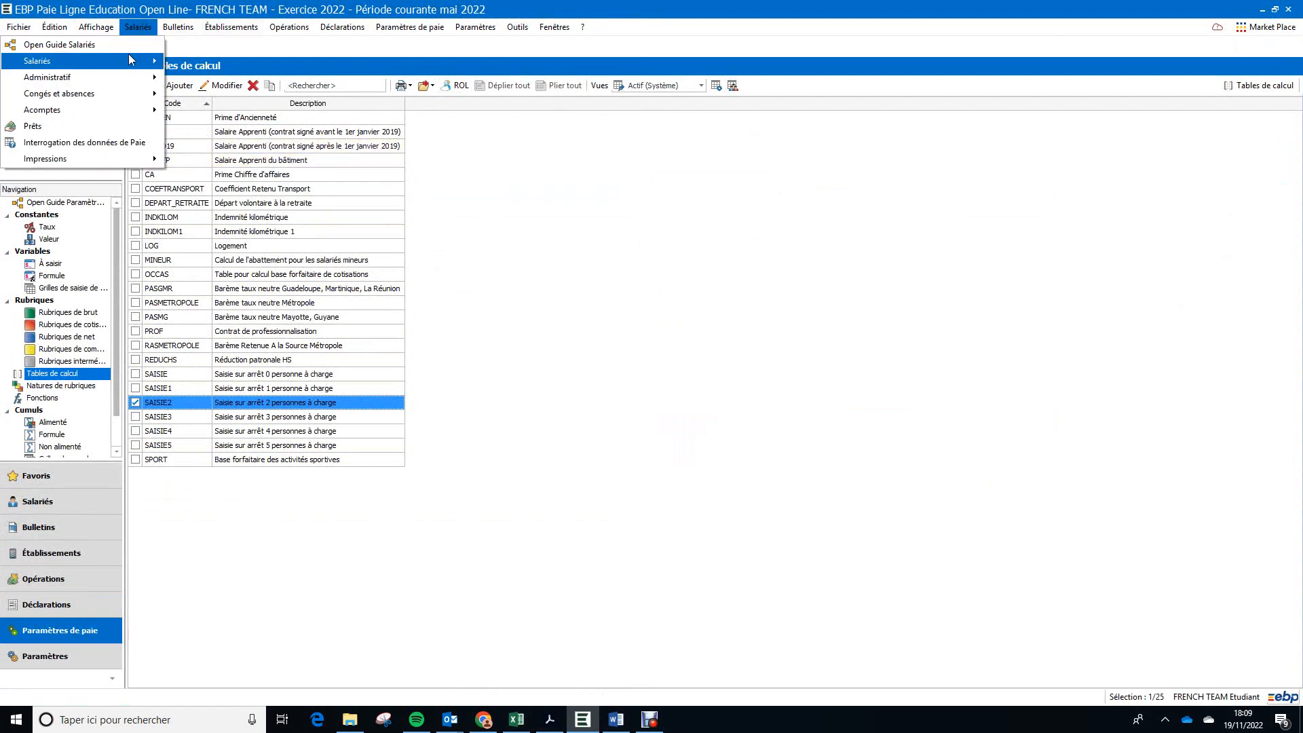
mouse_move(133, 61)
click(218, 70)
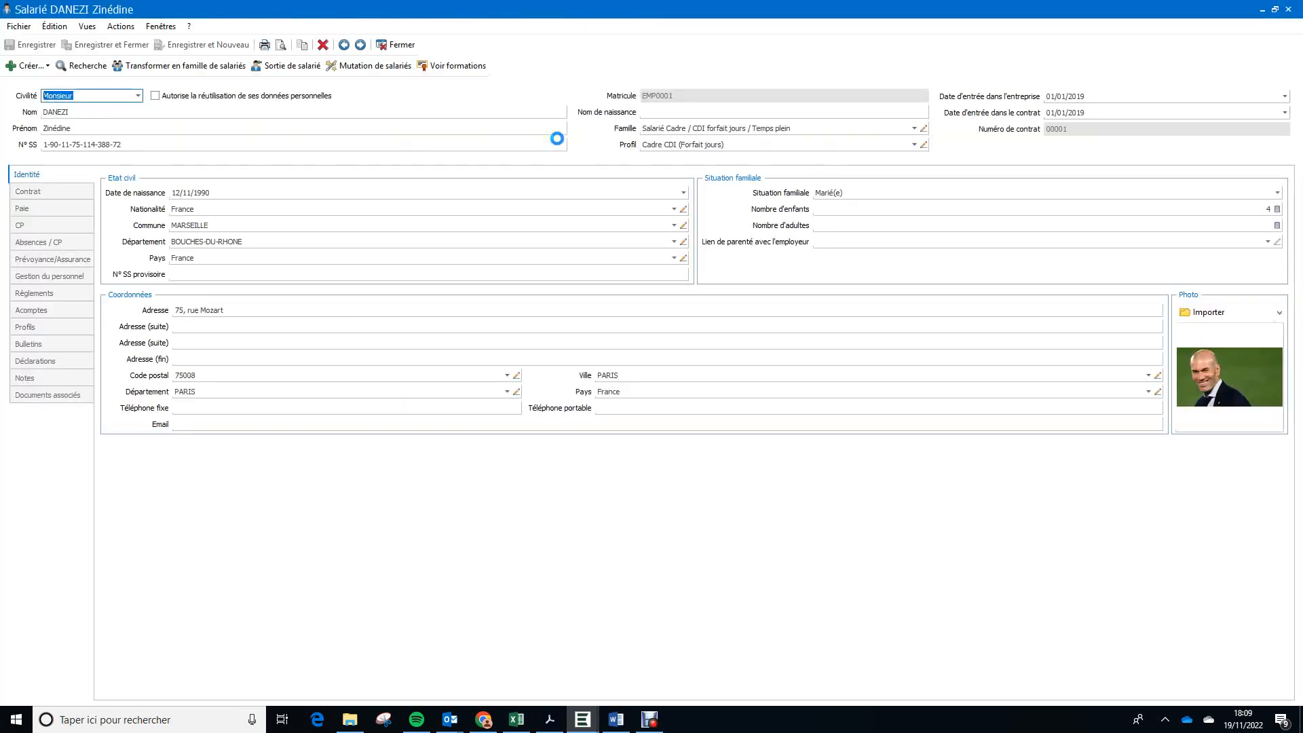
click(1103, 95)
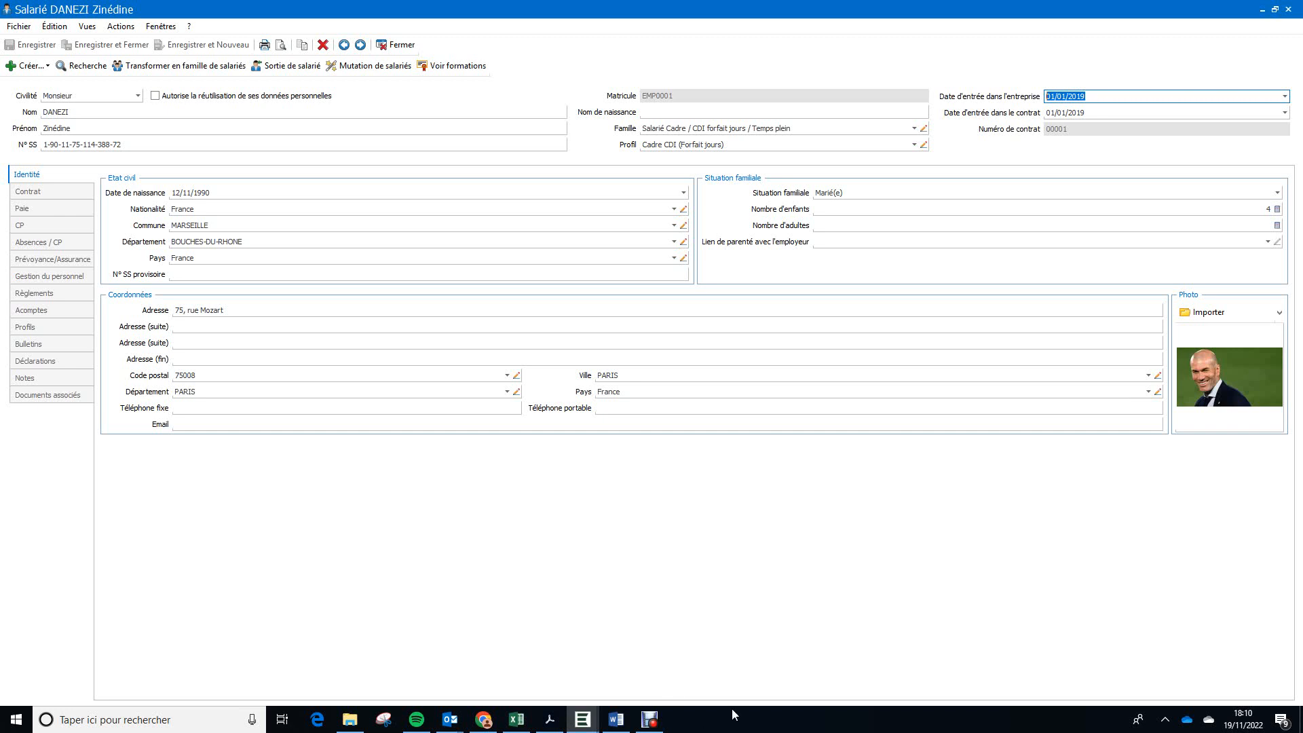
Step: Check the "Entre 3 et 5 ans" bonus criterion in the Word exercise, and close the employee record back in EBP Paie
click(613, 721)
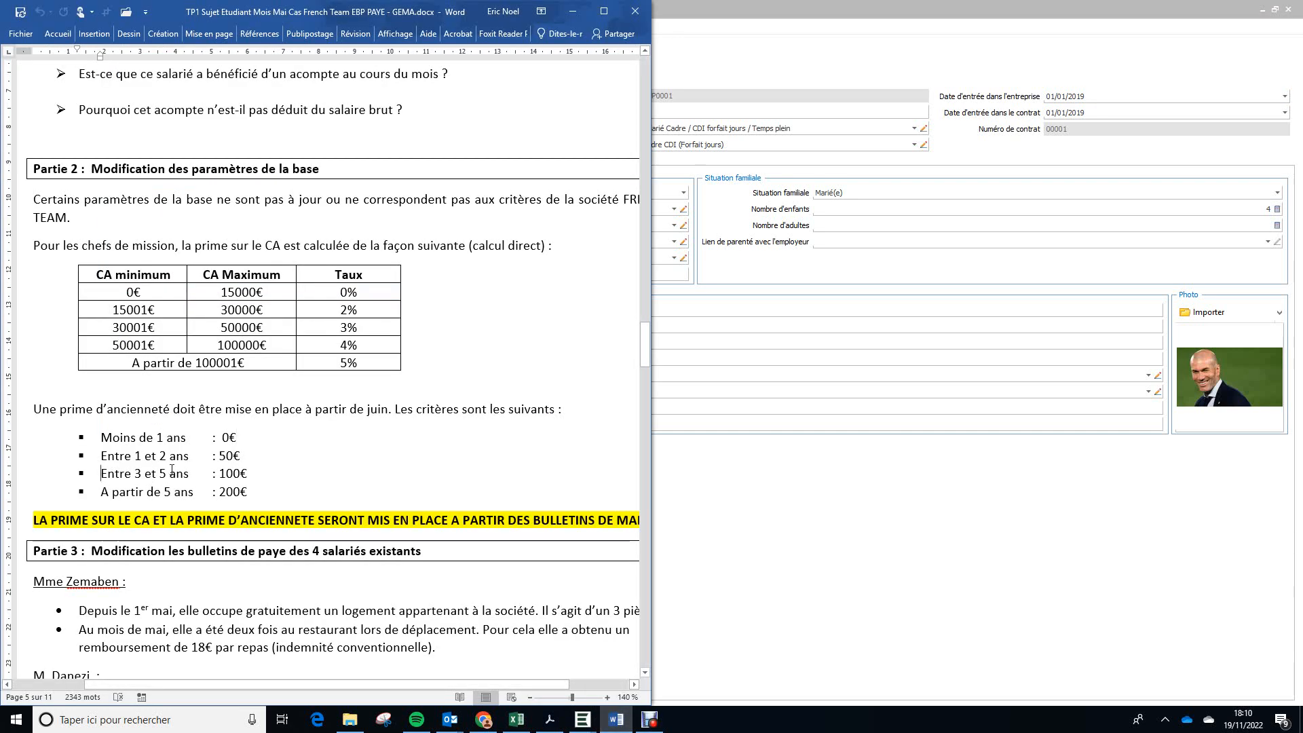
drag(100, 479, 255, 474)
click(861, 596)
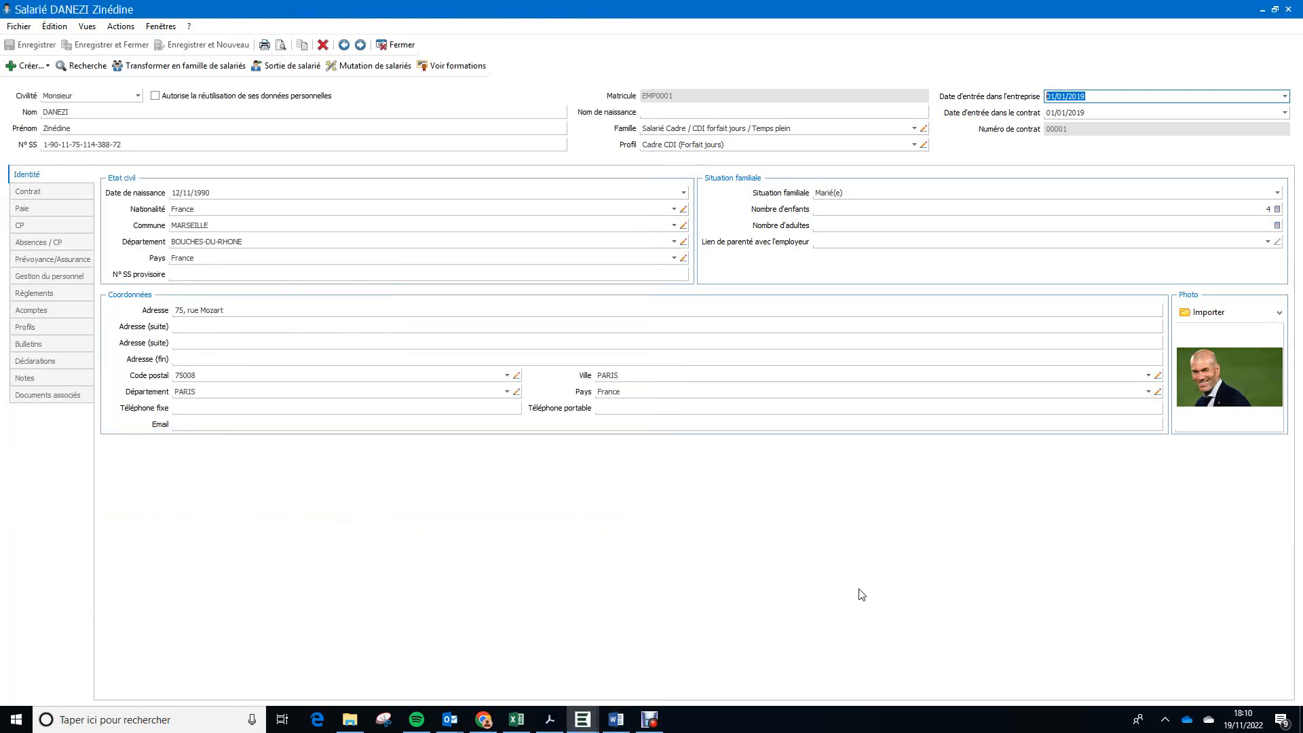
click(401, 46)
click(762, 21)
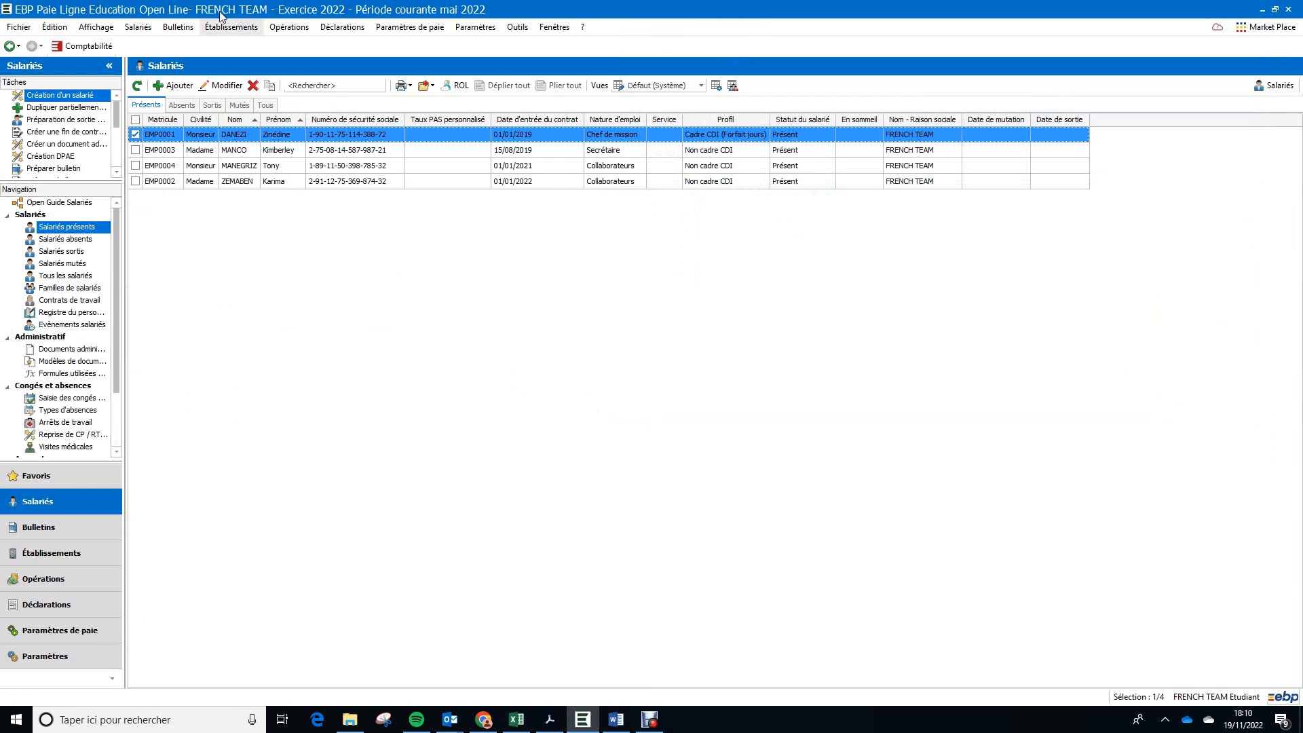
Step: Open the chef de mission's May 2022 payslip from the list of payslips in progress
click(183, 27)
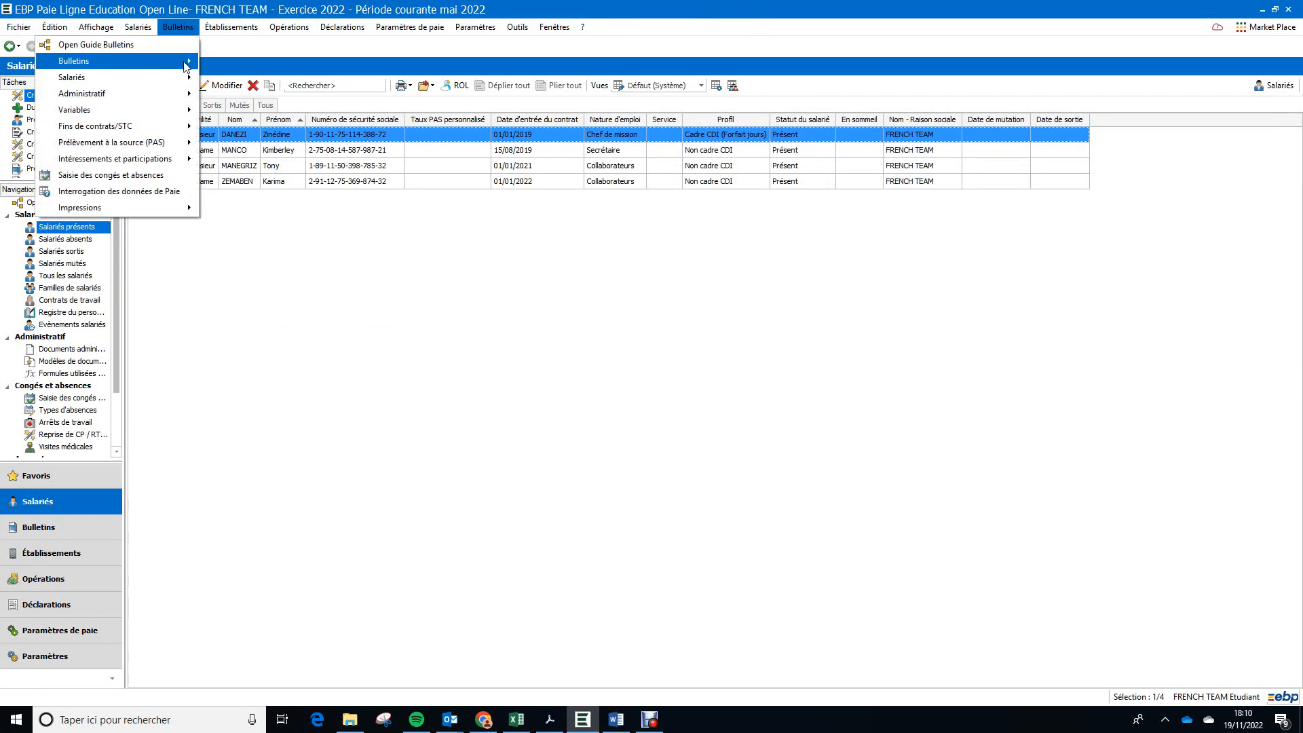
mouse_move(187, 64)
click(284, 71)
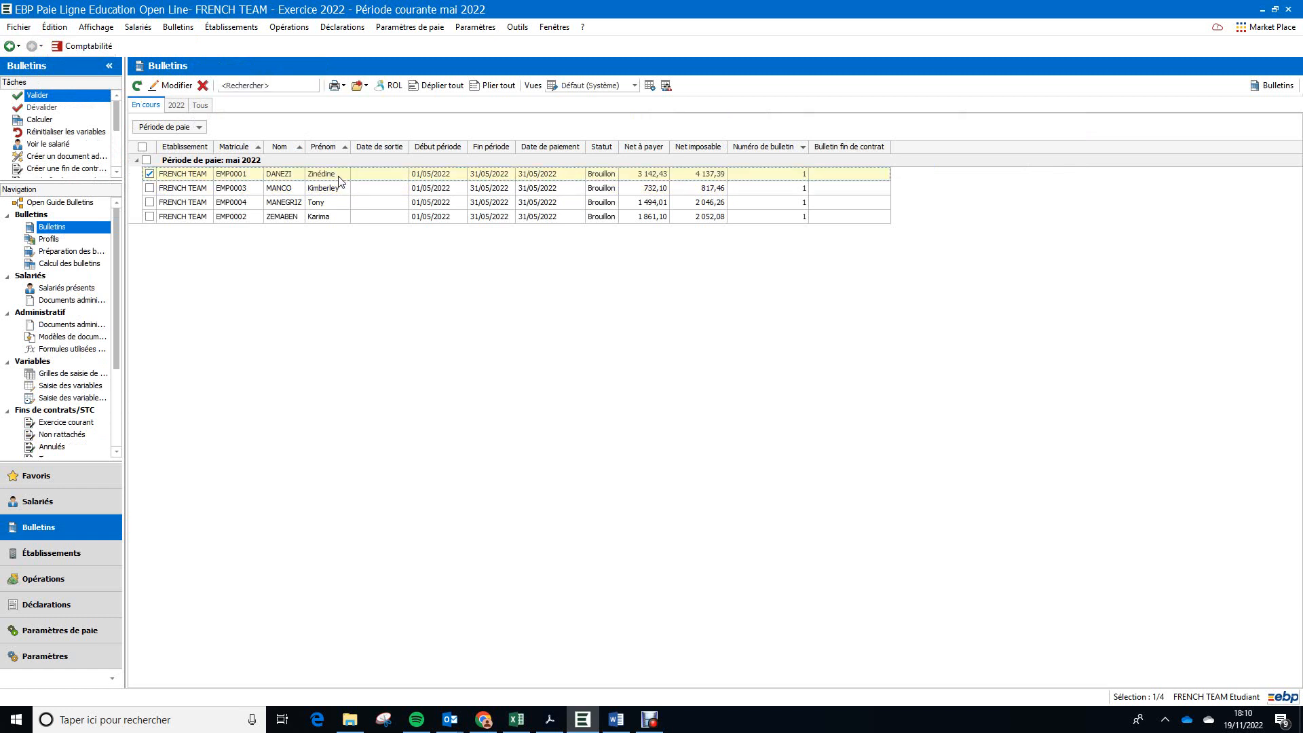
double_click(340, 181)
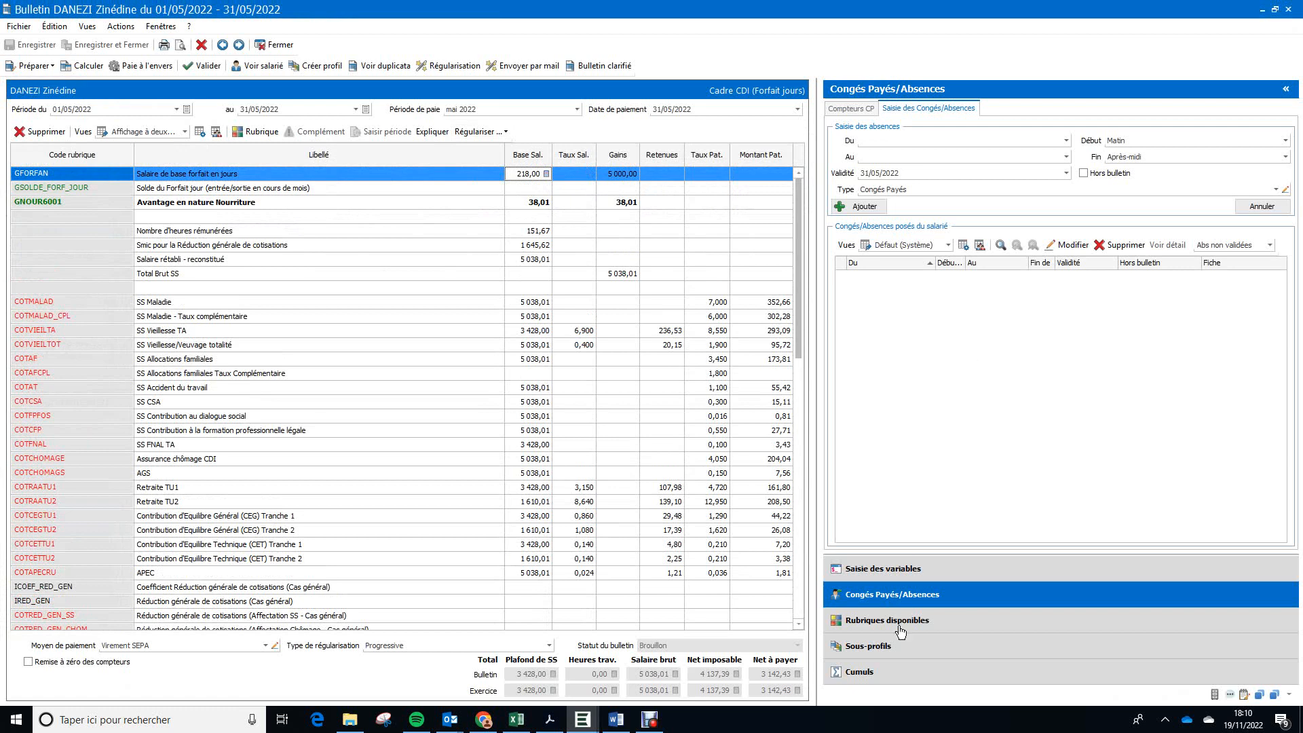
Step: Search the available pay items for PRIME and add GPANC "Prime d'ancienneté" to the payslip above GNOUR6001
click(950, 622)
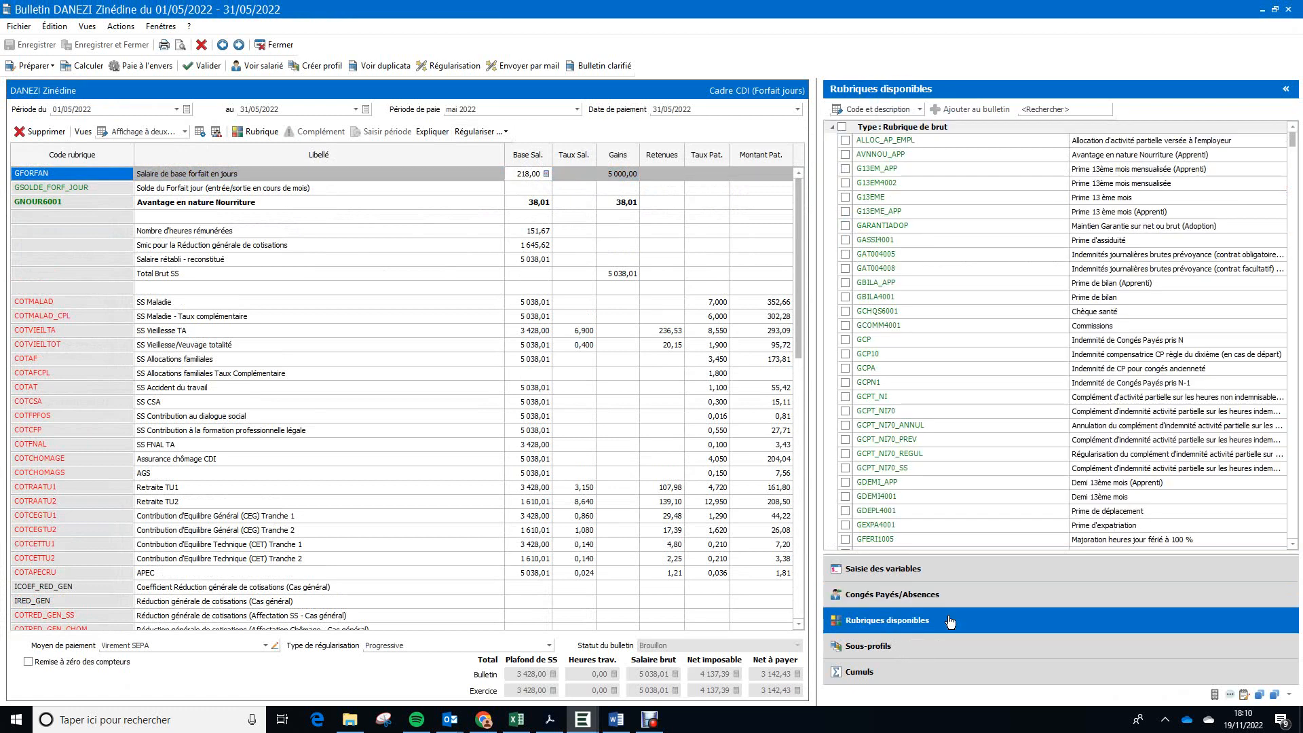
click(1045, 110)
text(PR)
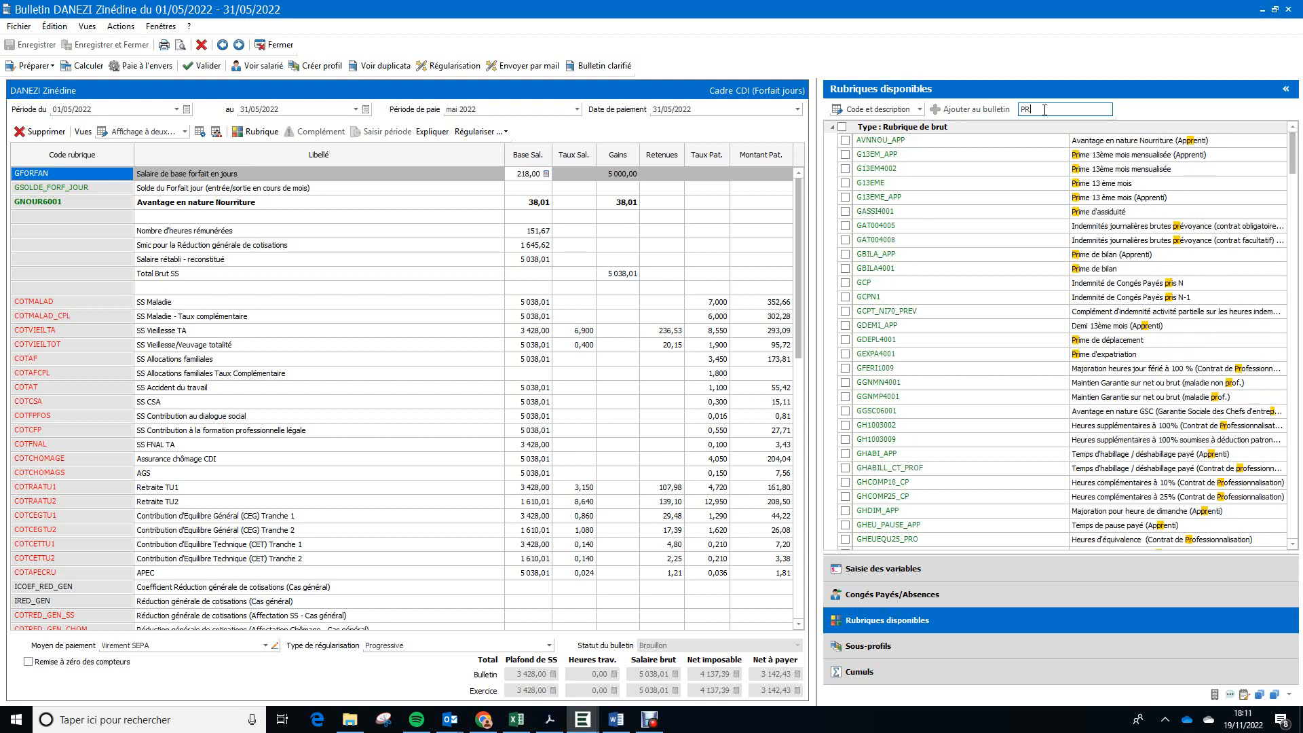
text(IME)
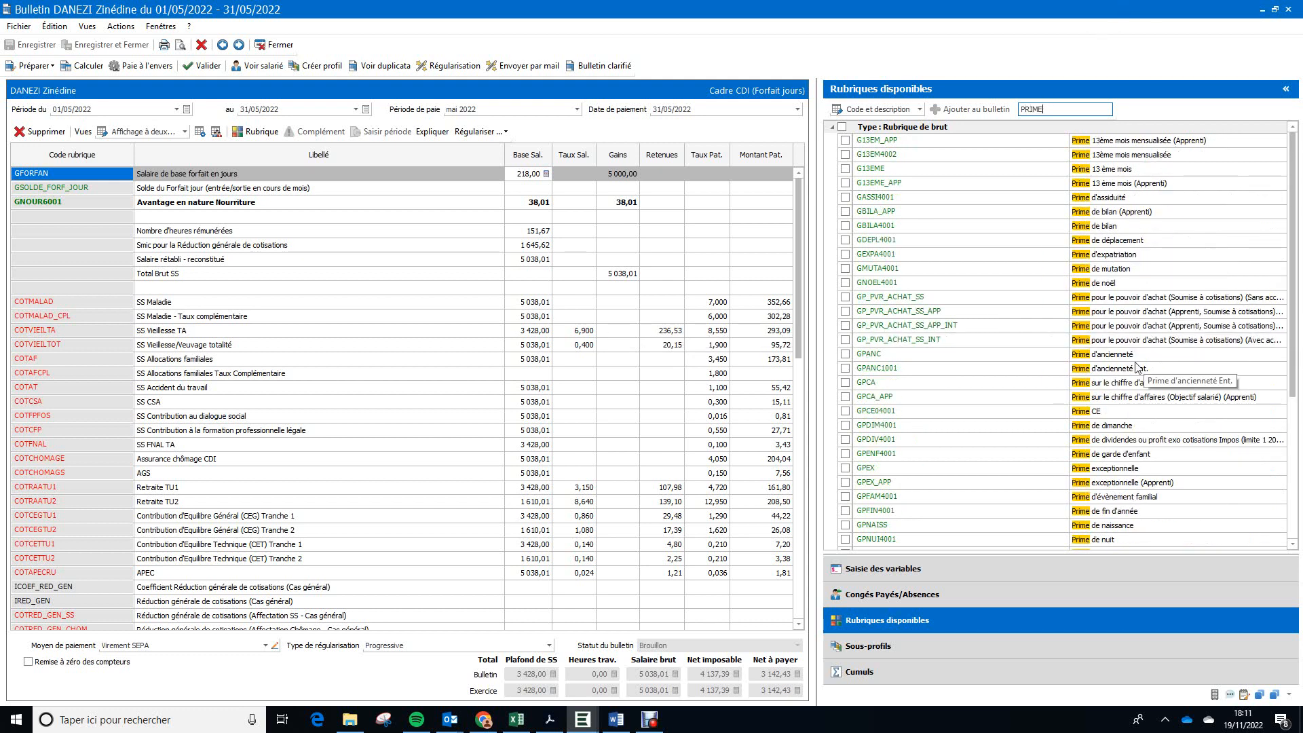
click(973, 357)
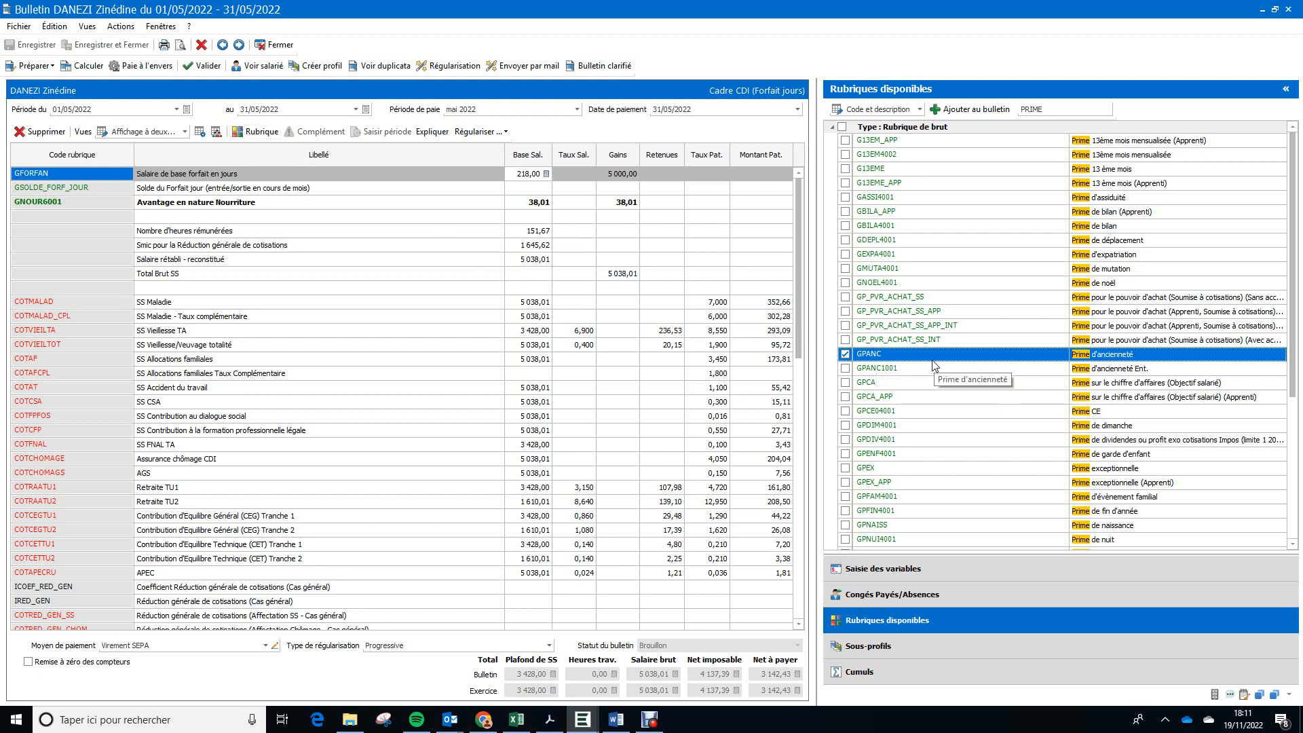
drag(937, 370, 364, 226)
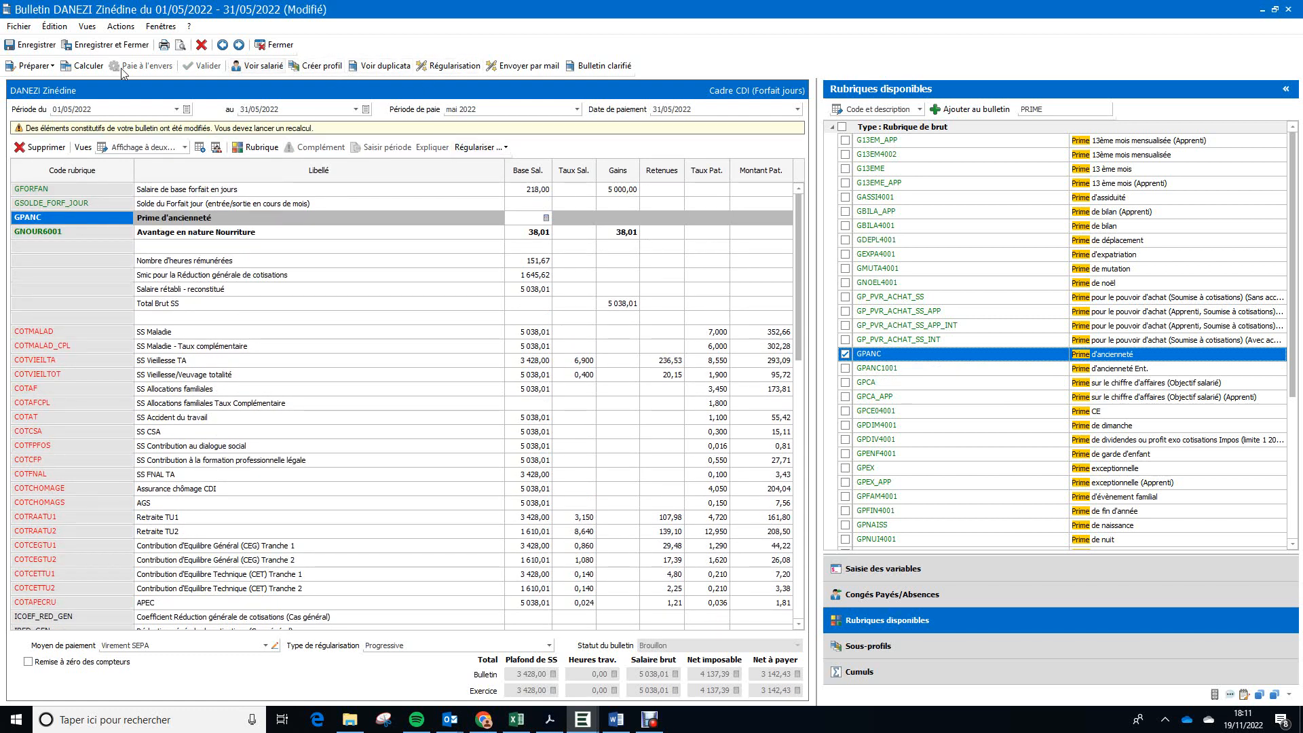
Step: Recalculate the payslip without importing a new CRM, dismiss the calculation report and collapse the available pay items
click(88, 66)
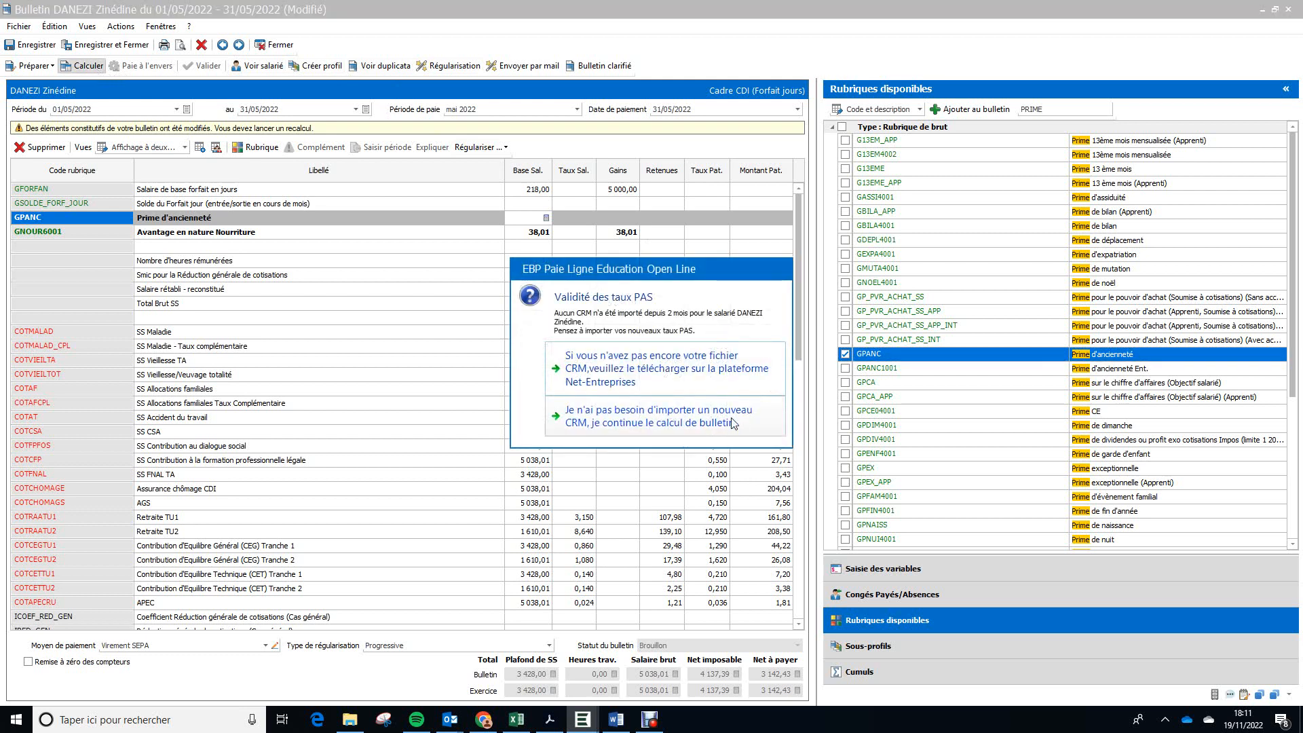
click(727, 423)
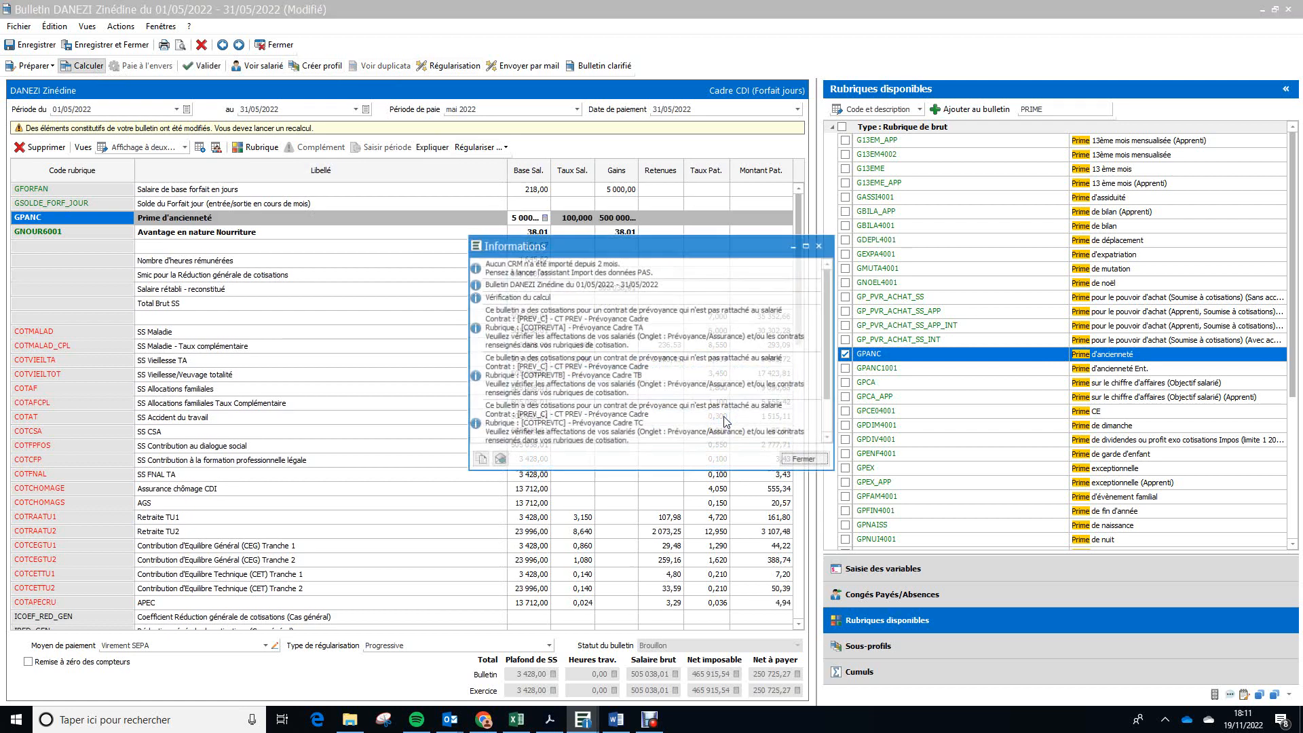
click(807, 461)
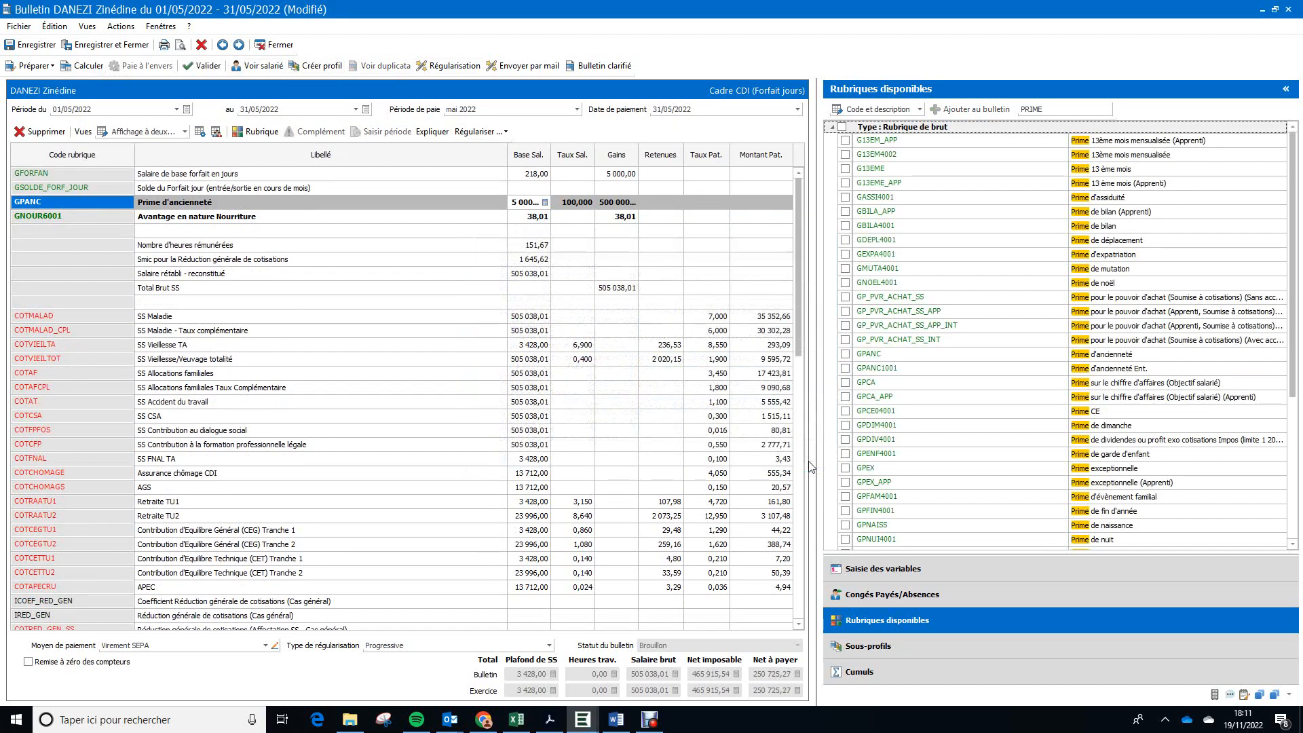
click(1287, 91)
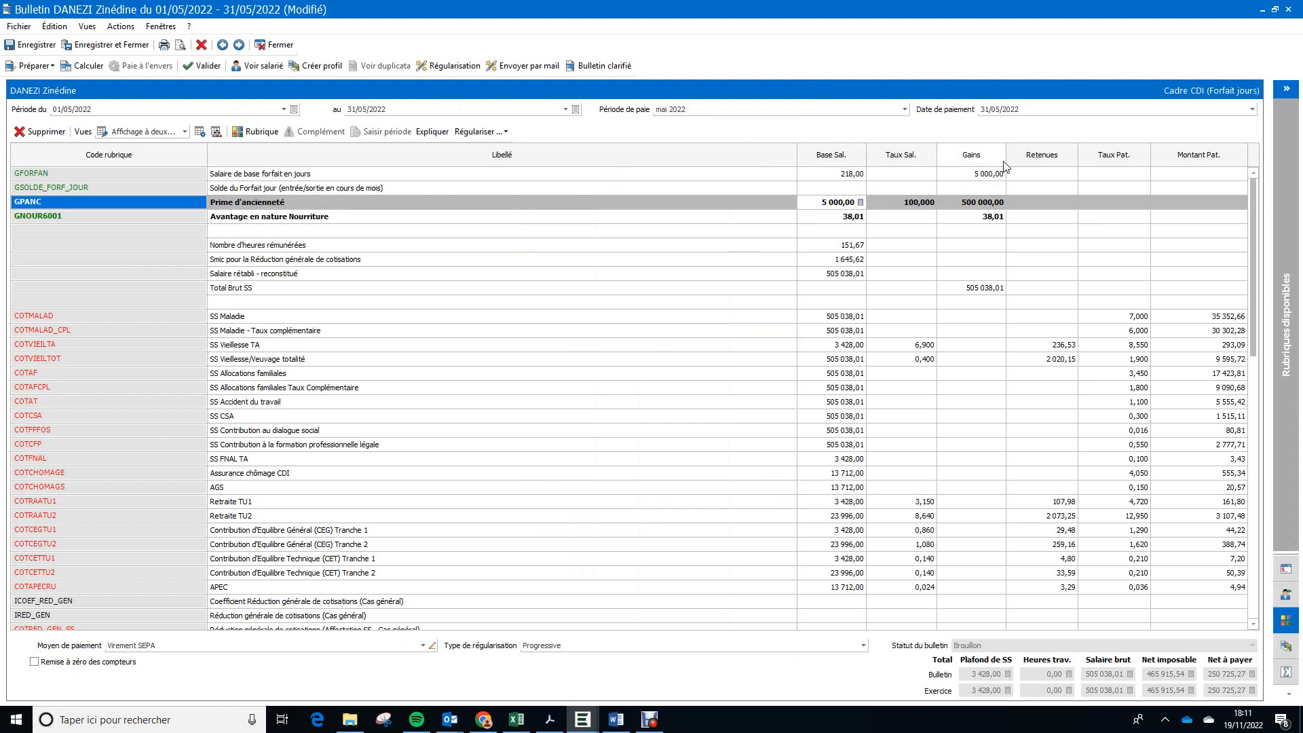
Step: Widen the Taux Sal. and Gains columns of the payslip so their amounts are easier to read
drag(938, 154, 993, 152)
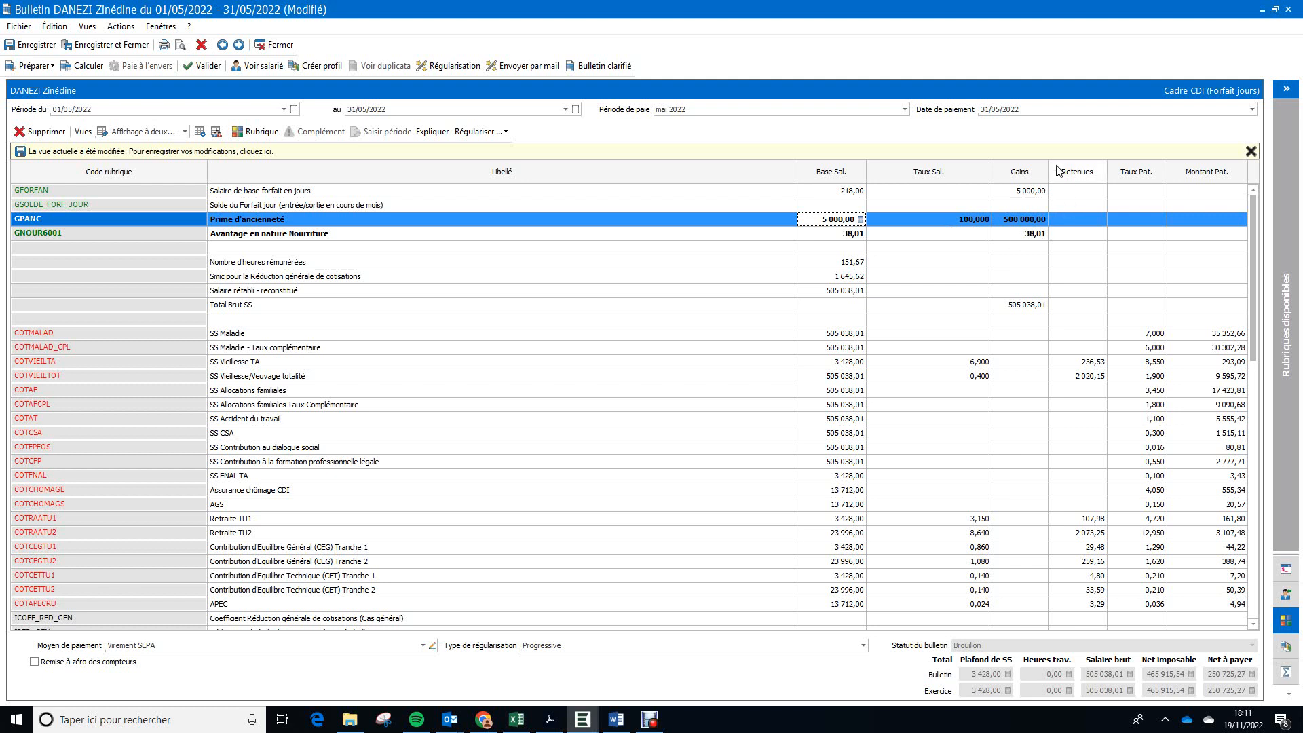
drag(1049, 172, 1086, 174)
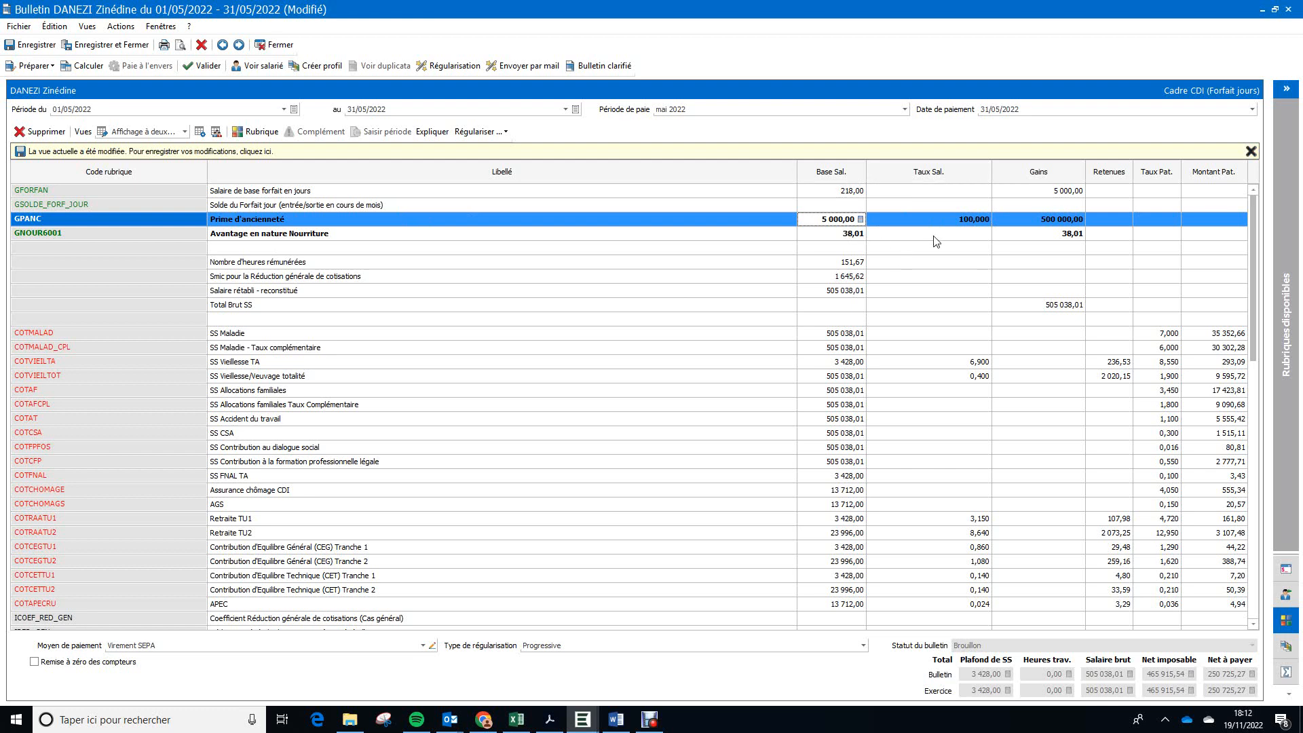
Step: Check the intervals and values of the ANCIEN "Prime d'Ancienneté" calculation table, and return to the May 2022 payslip
click(1263, 10)
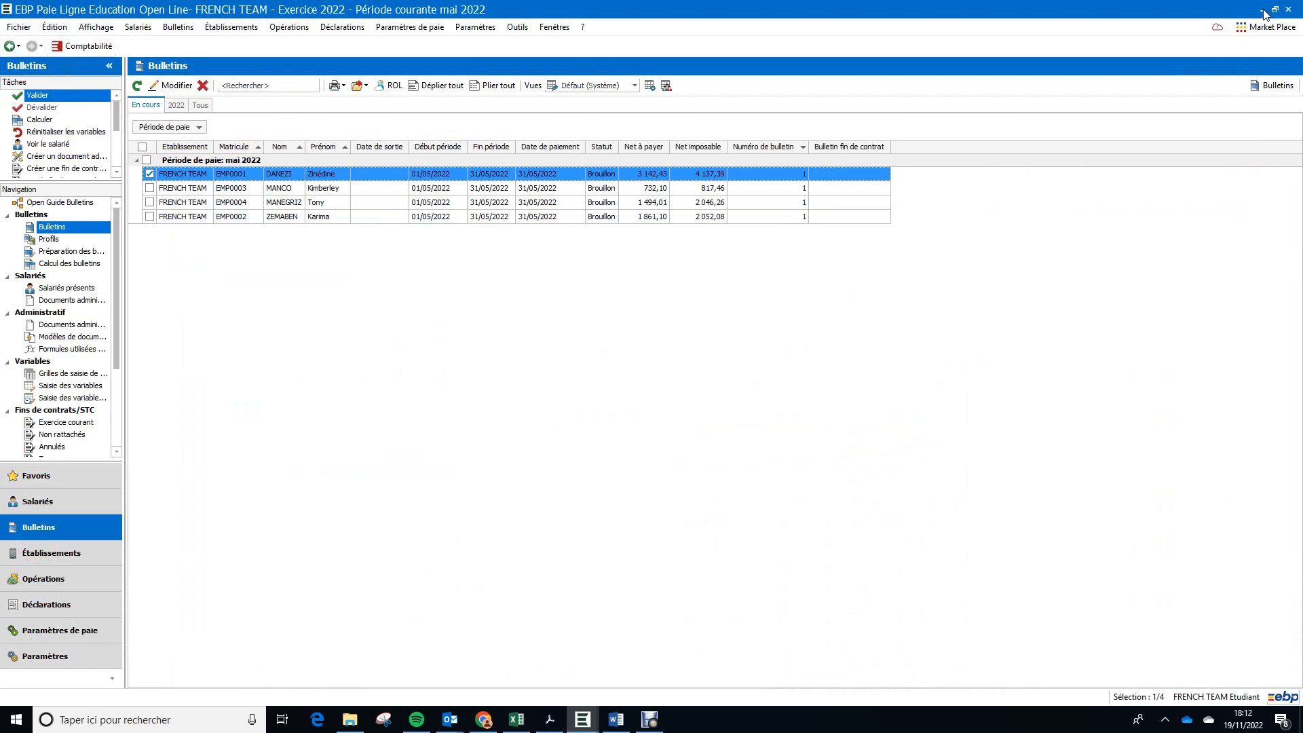
click(435, 29)
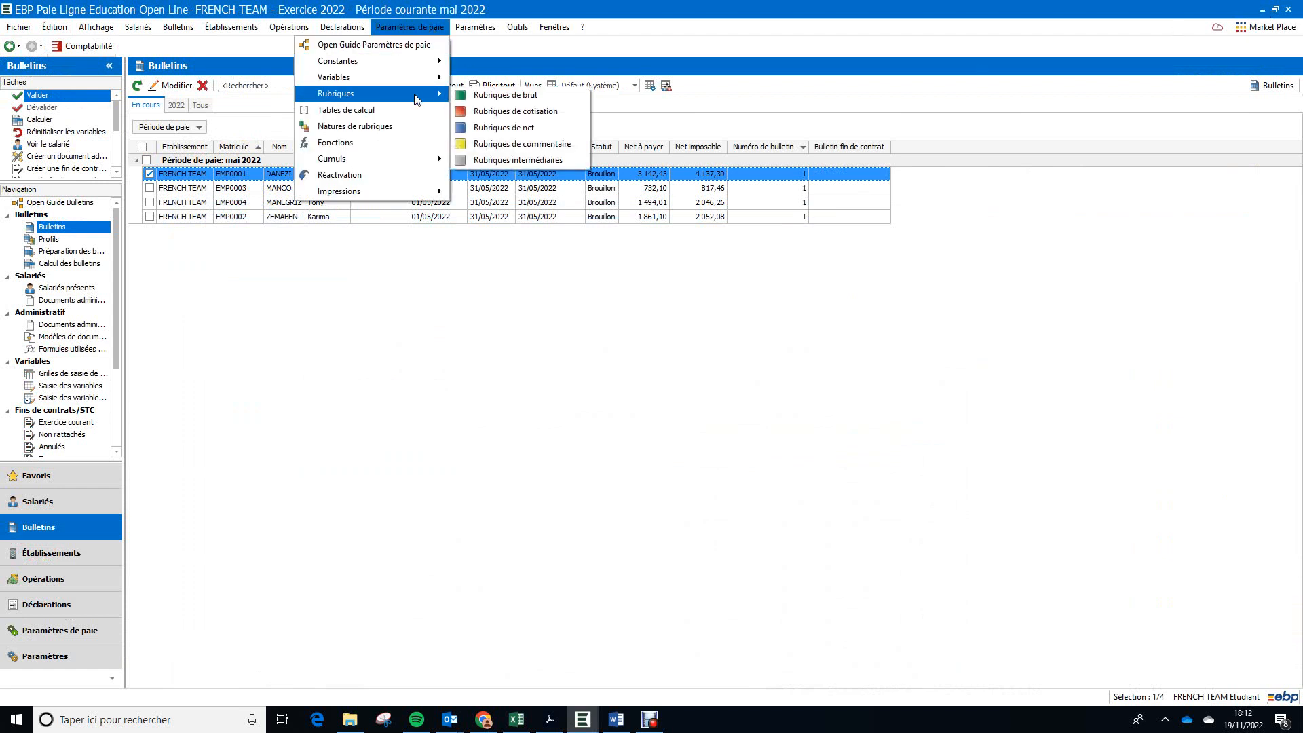
click(412, 117)
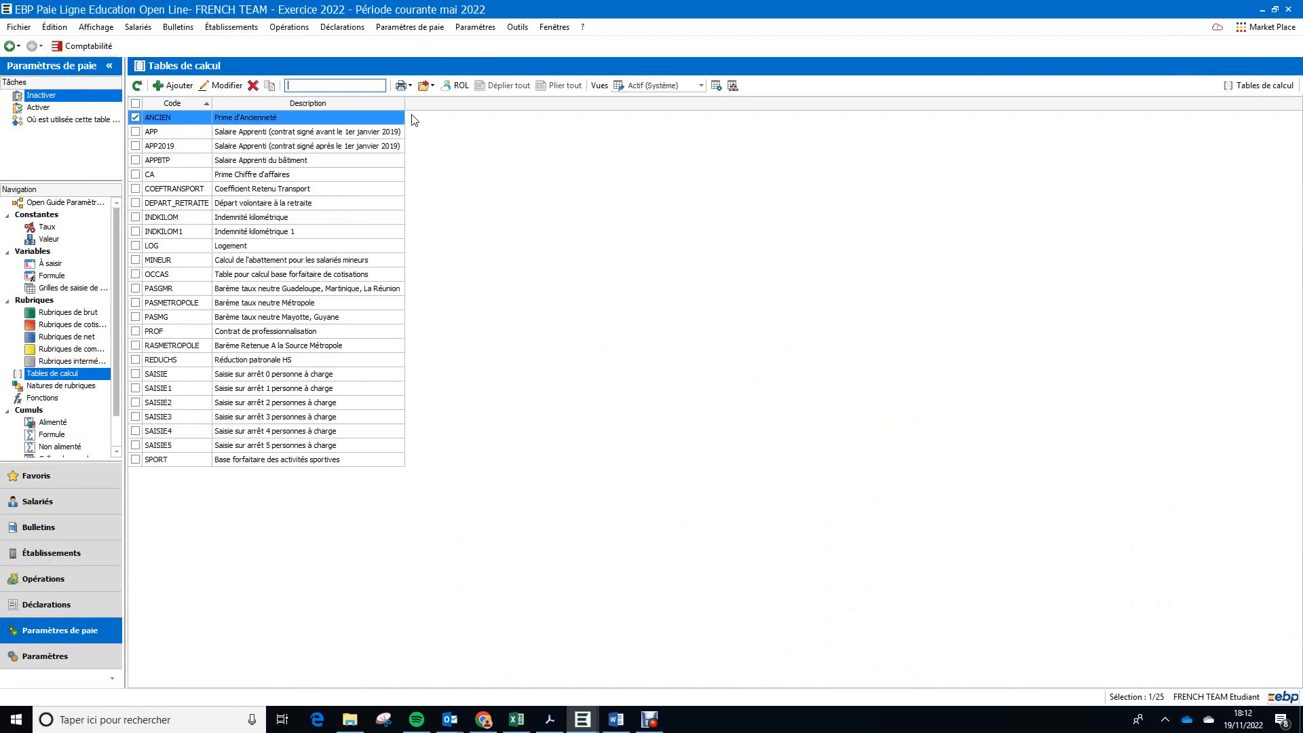
click(359, 119)
double_click(360, 119)
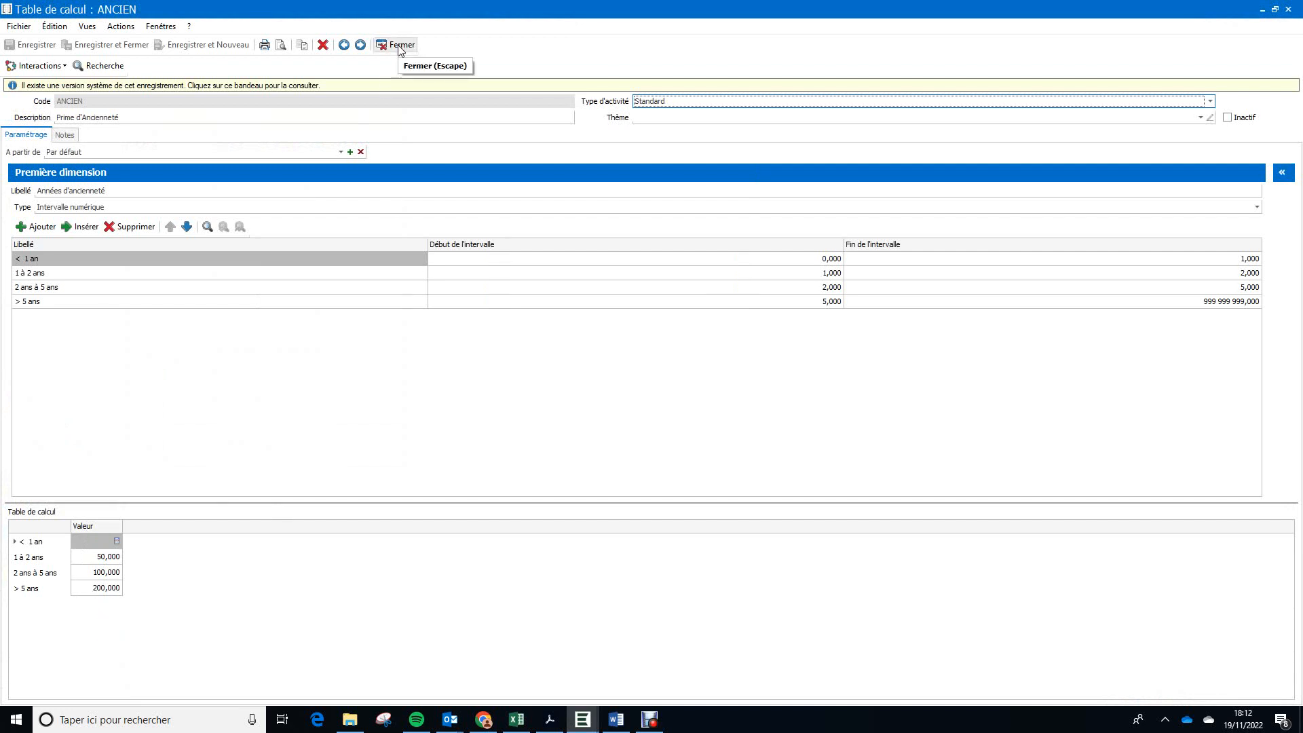
click(1294, 13)
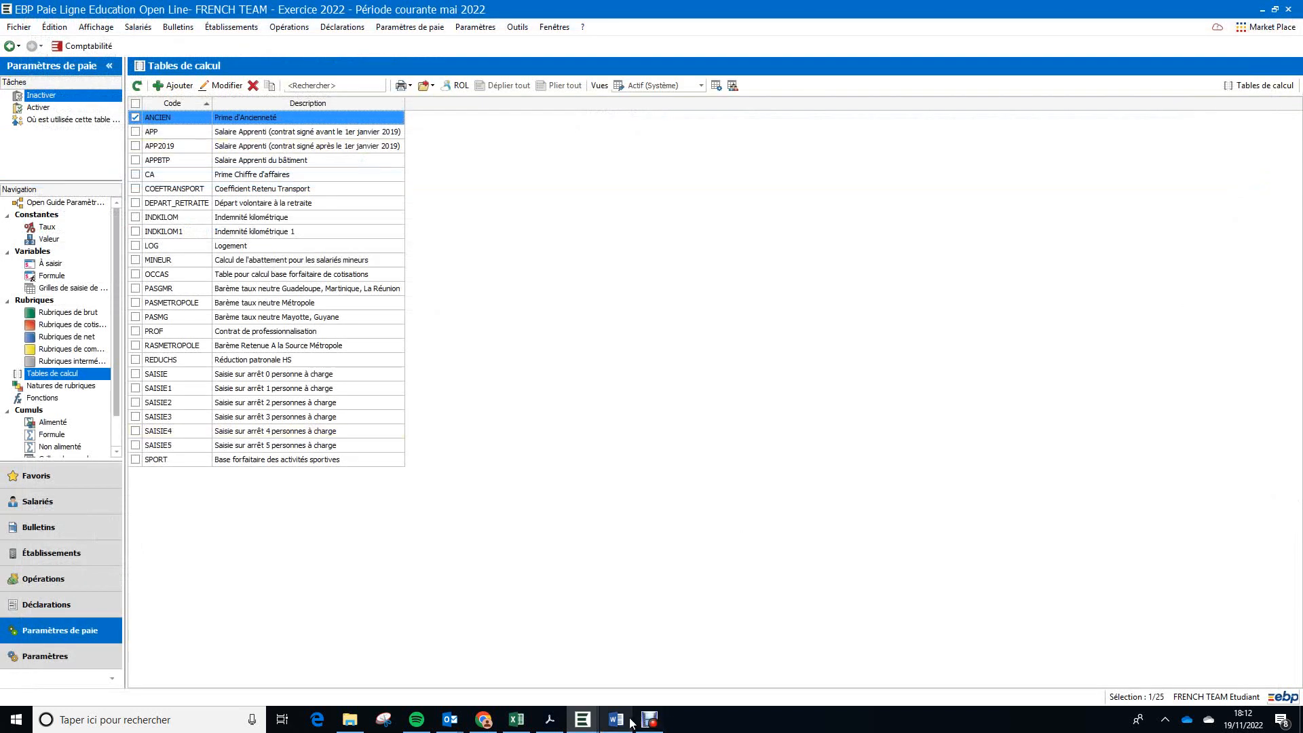
click(589, 724)
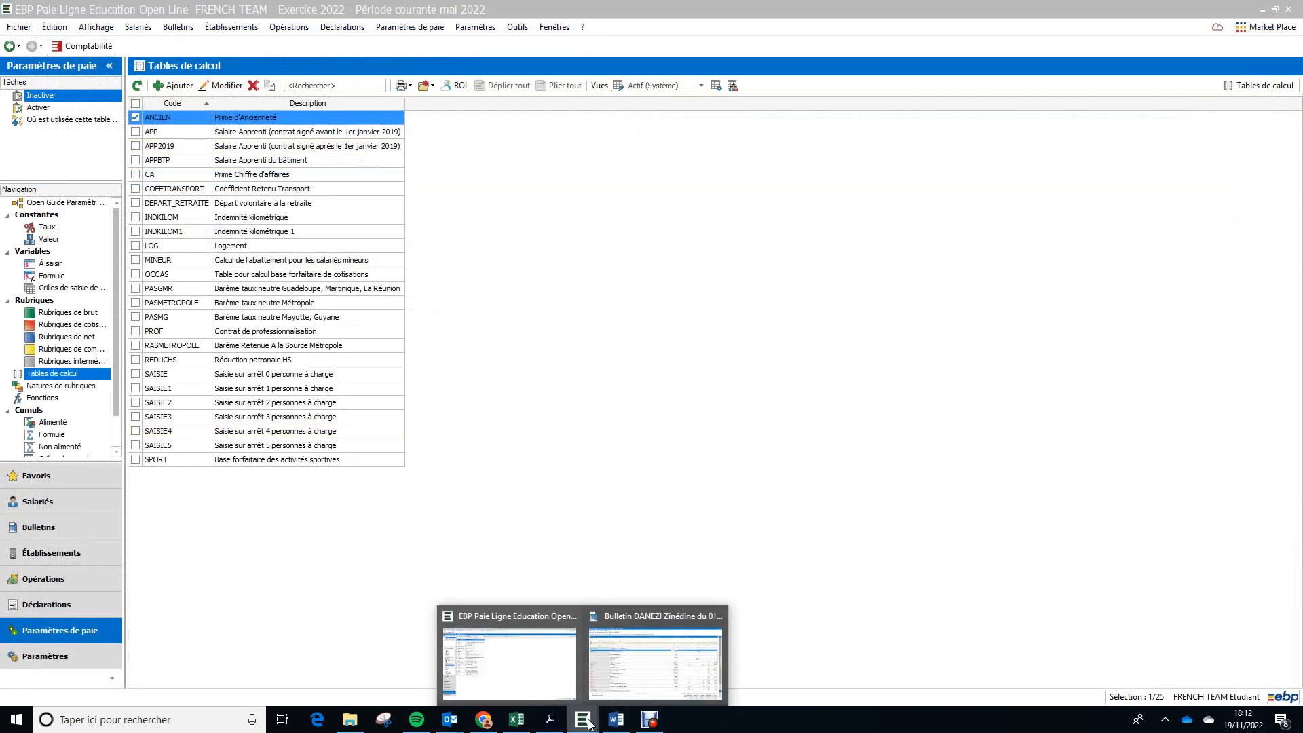
click(648, 672)
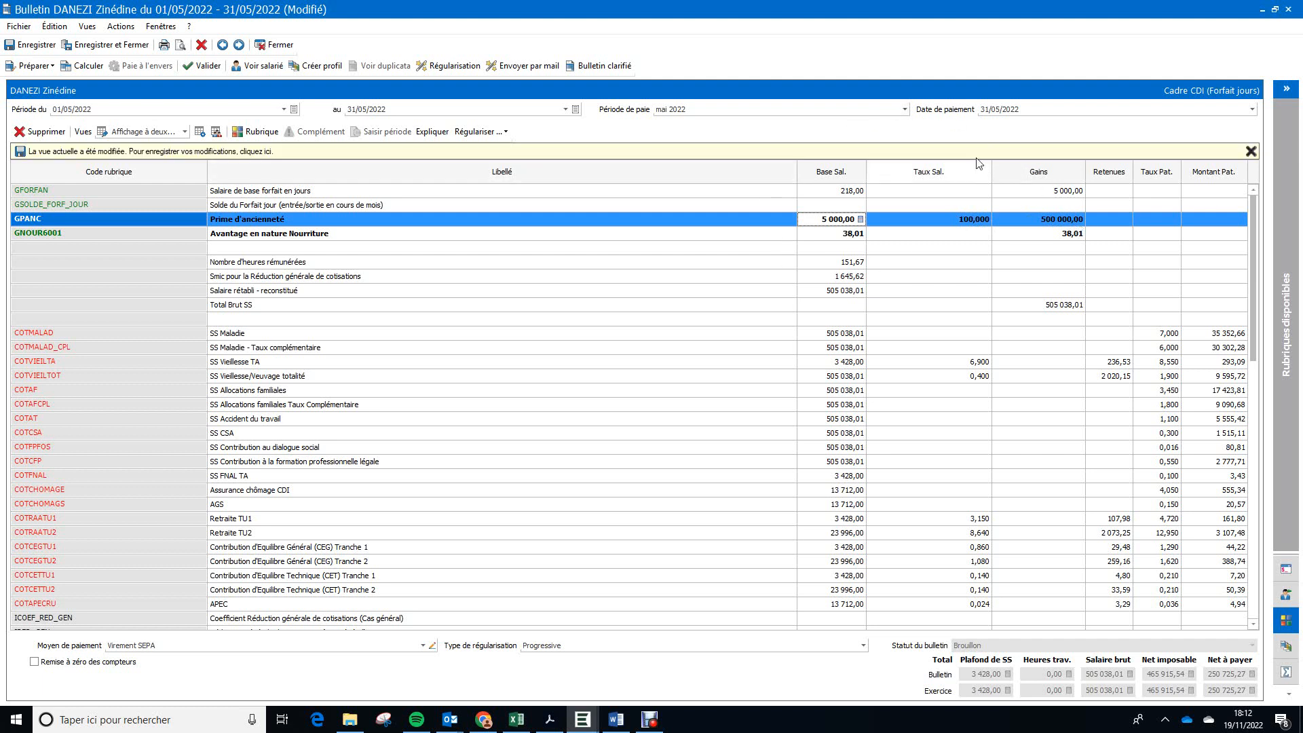
Step: Open the GPANC "Prime d'ancienneté" pay item from the payslip, replace its Base formula with 1, then save and close it
click(64, 219)
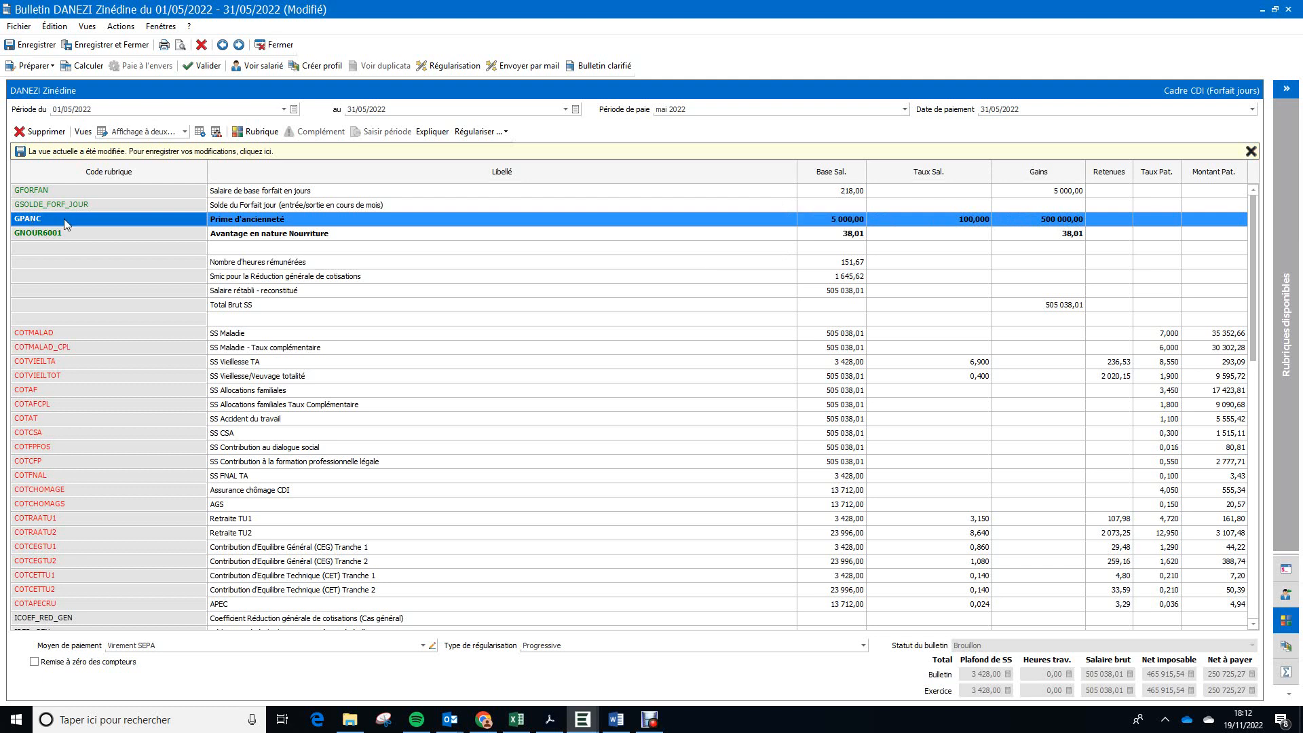
double_click(64, 218)
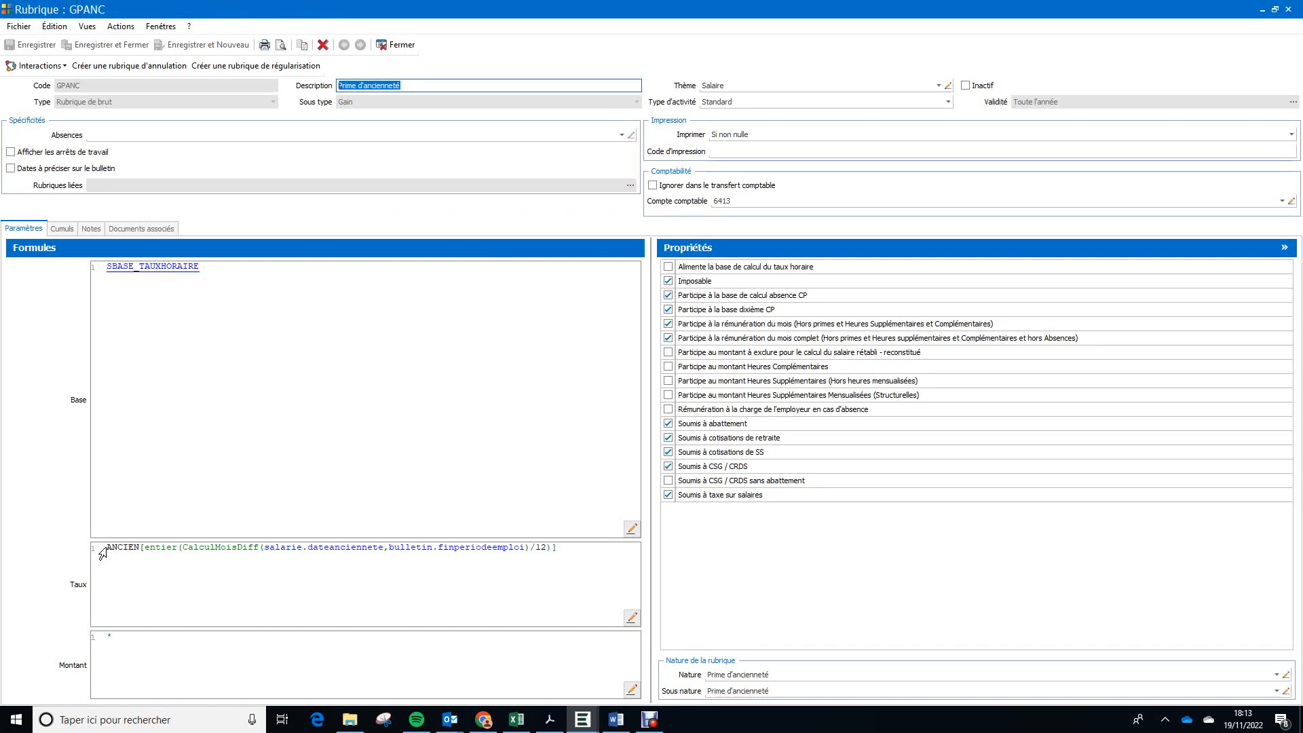
mouse_move(117, 550)
mouse_move(196, 267)
drag(202, 266, 101, 270)
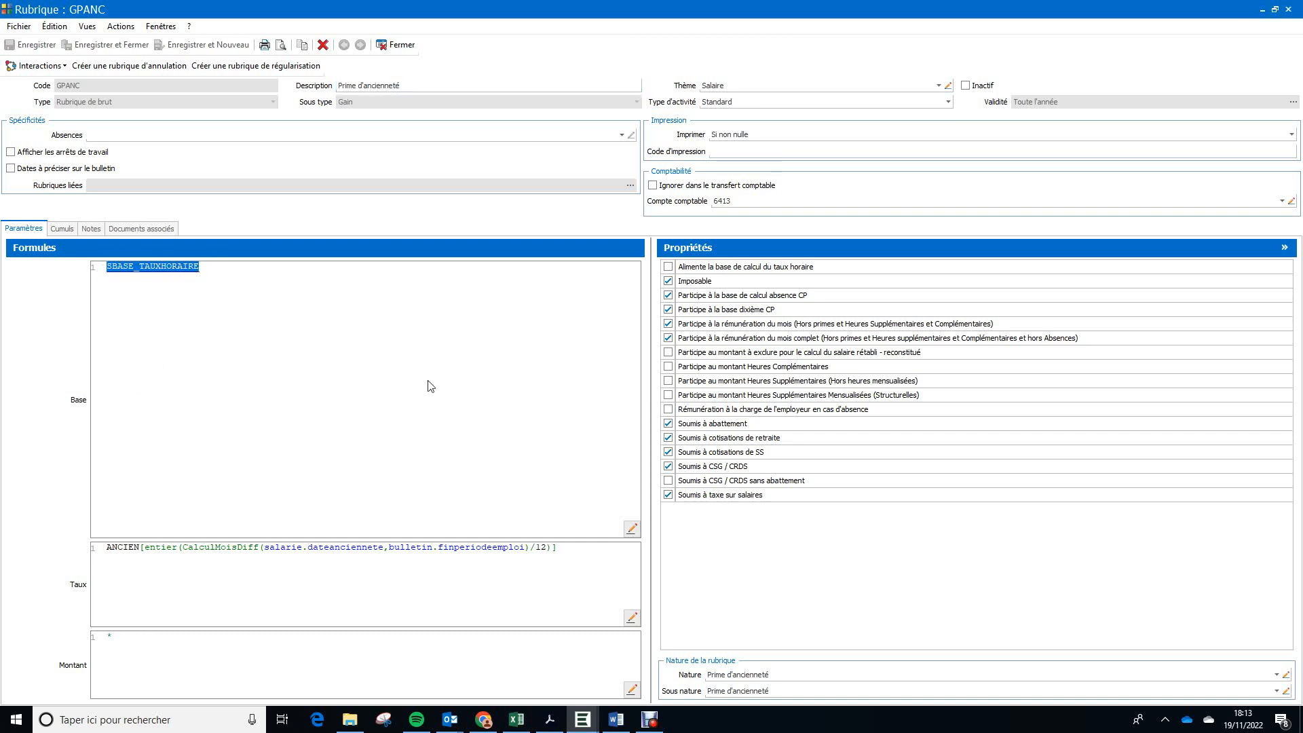
text(1)
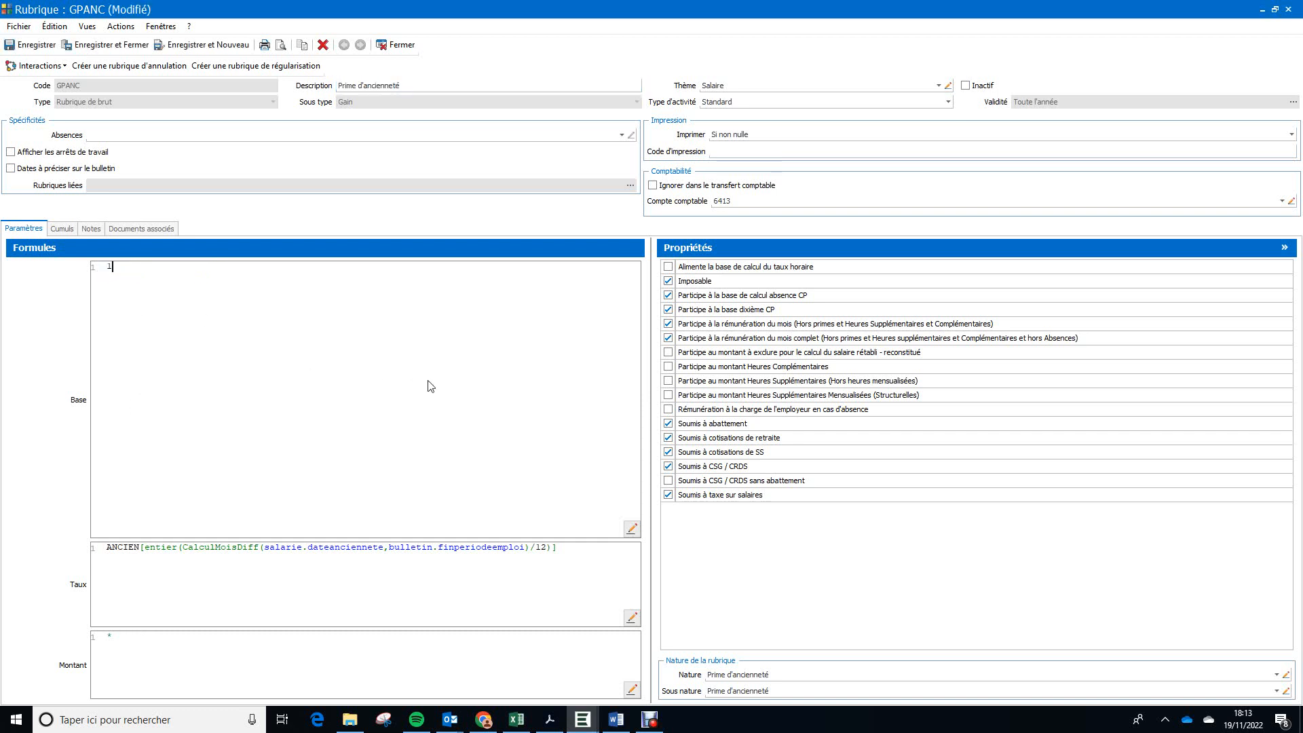
click(37, 46)
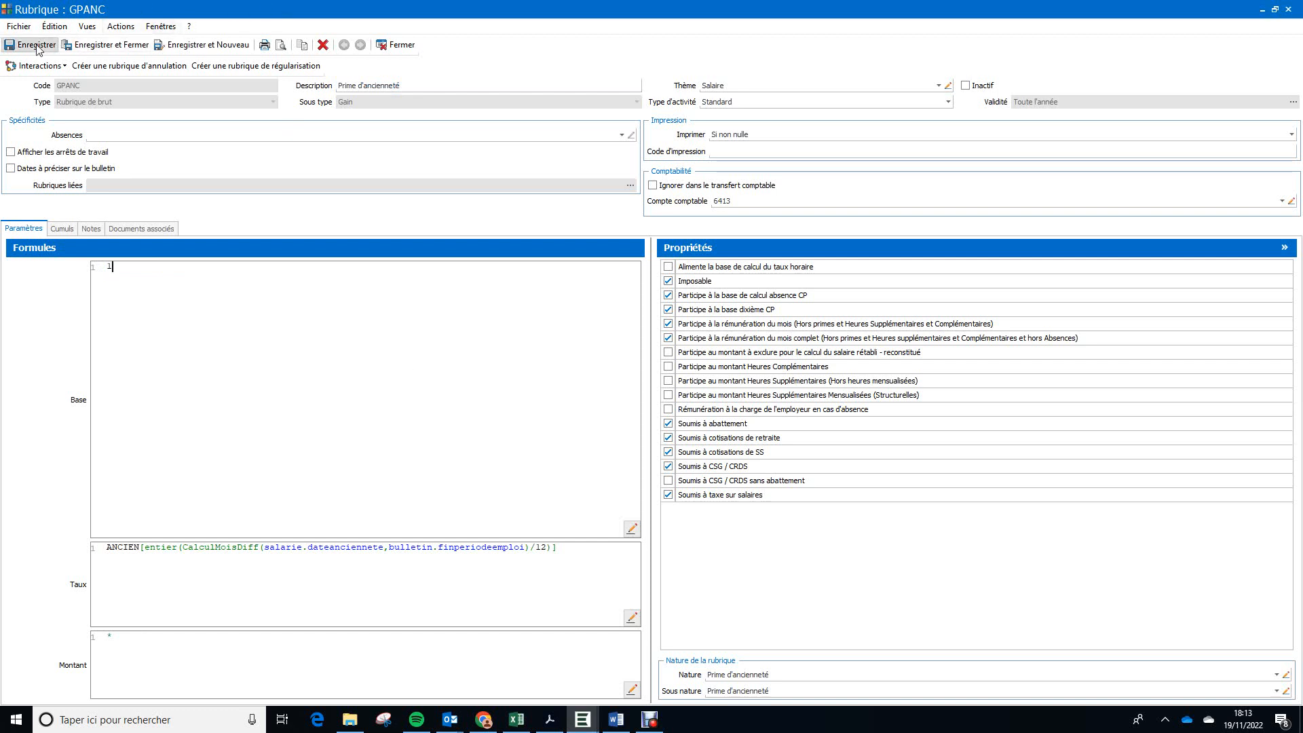
click(408, 46)
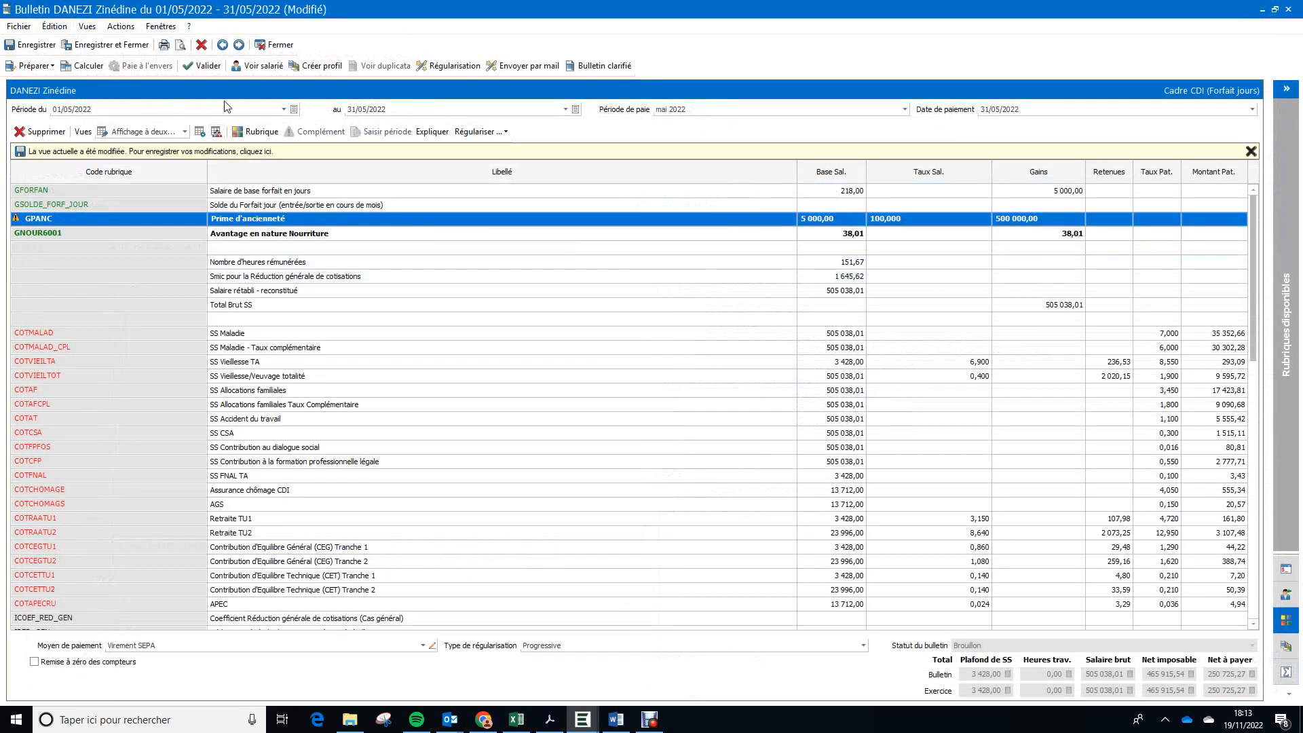
Step: Recalculate the payslip with the modified GPANC item, without importing a new CRM, and dismiss the calculation report
click(85, 66)
click(710, 423)
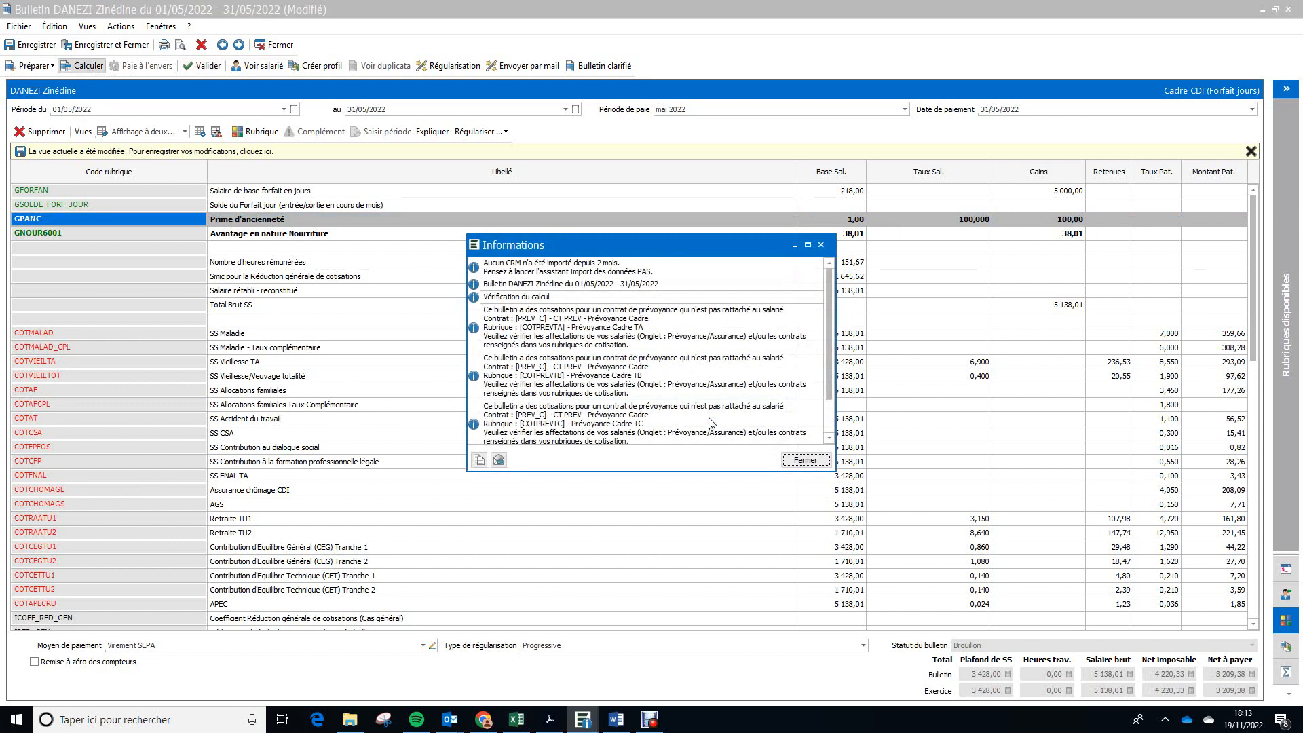
click(807, 460)
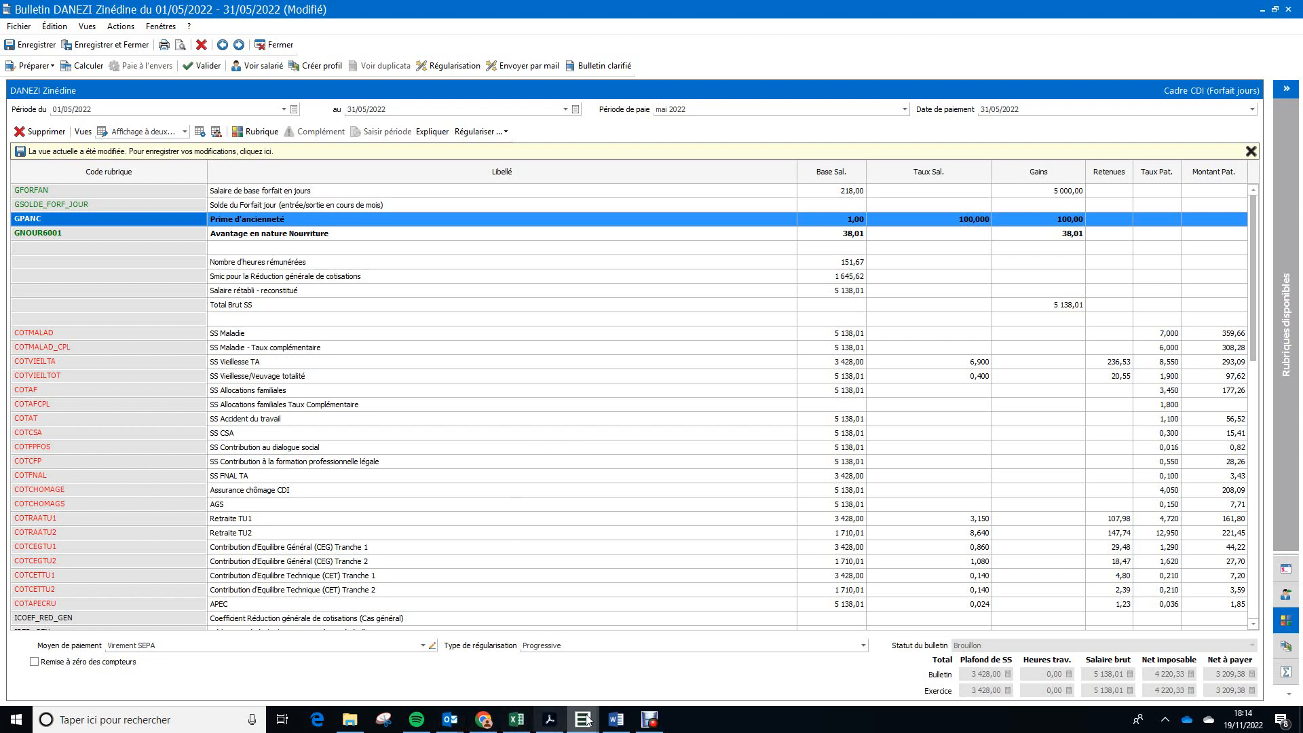
Step: Switch to the Word exercise and examine the CA bonus rule and rate table for the chefs de mission
click(616, 720)
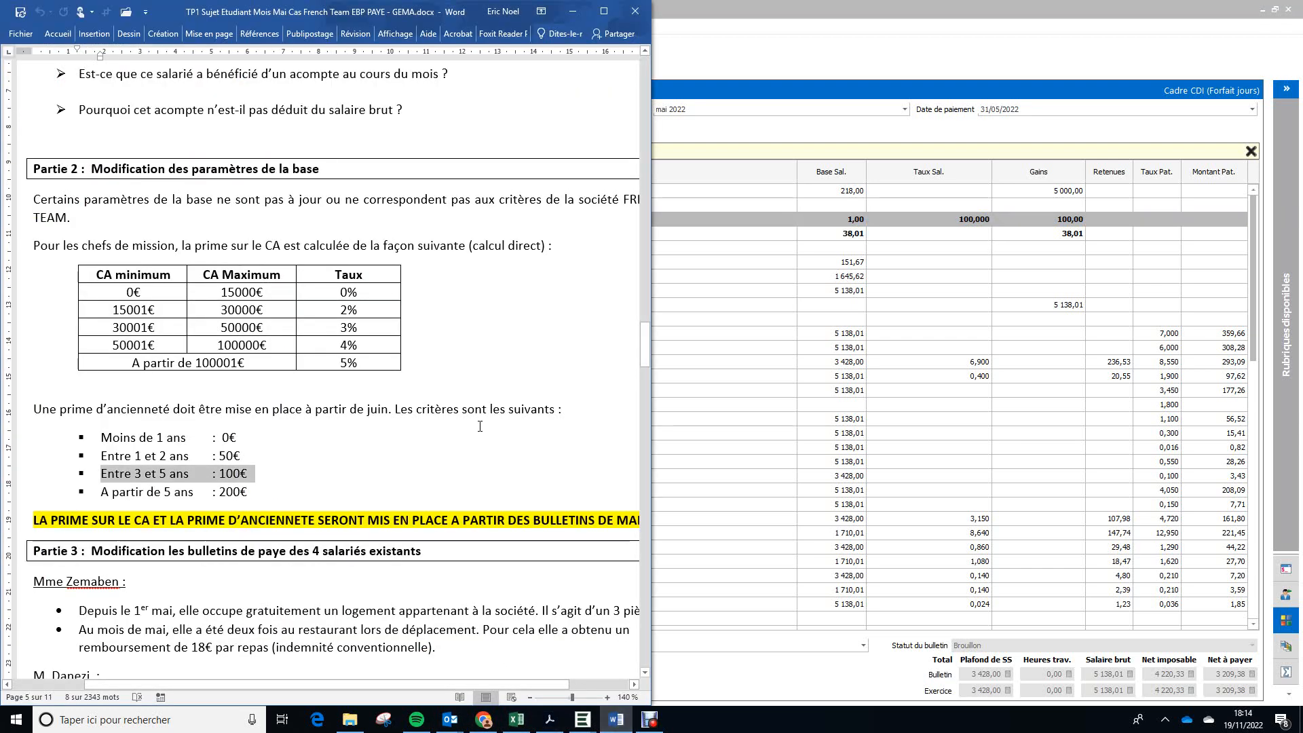
drag(33, 246, 178, 247)
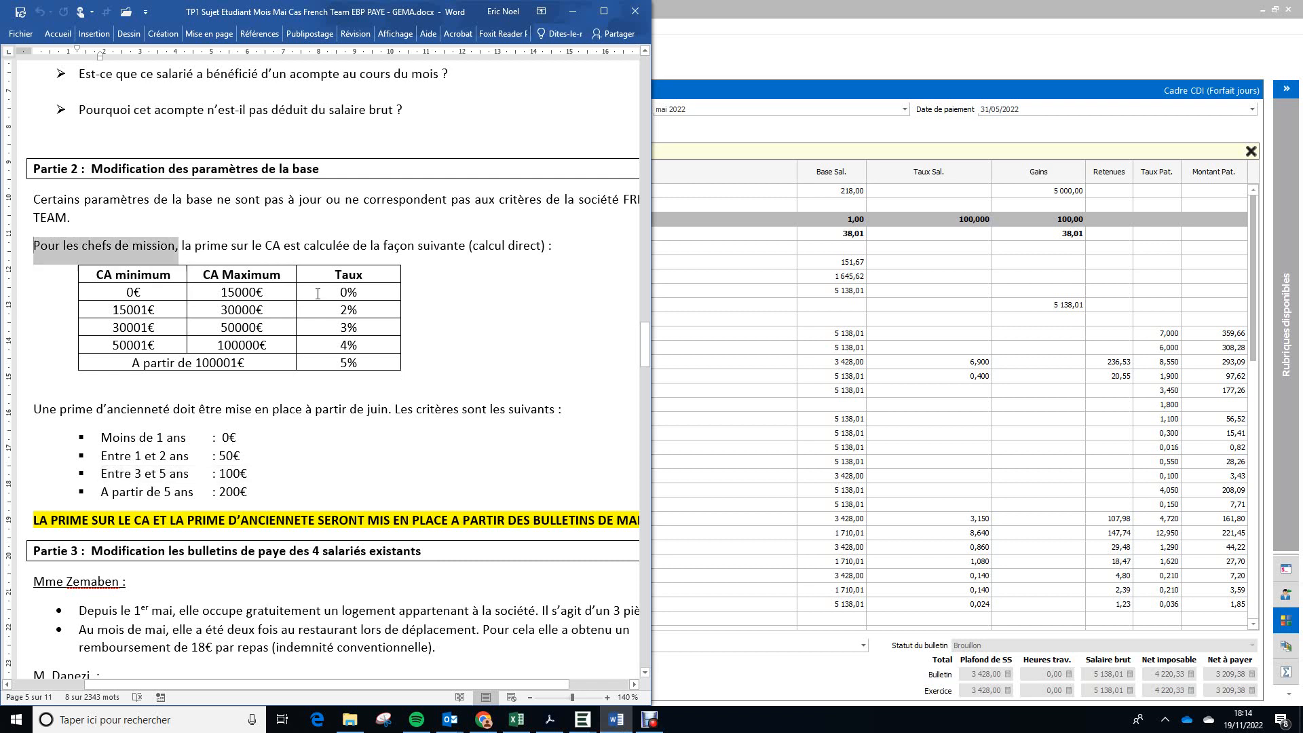
drag(317, 294, 537, 369)
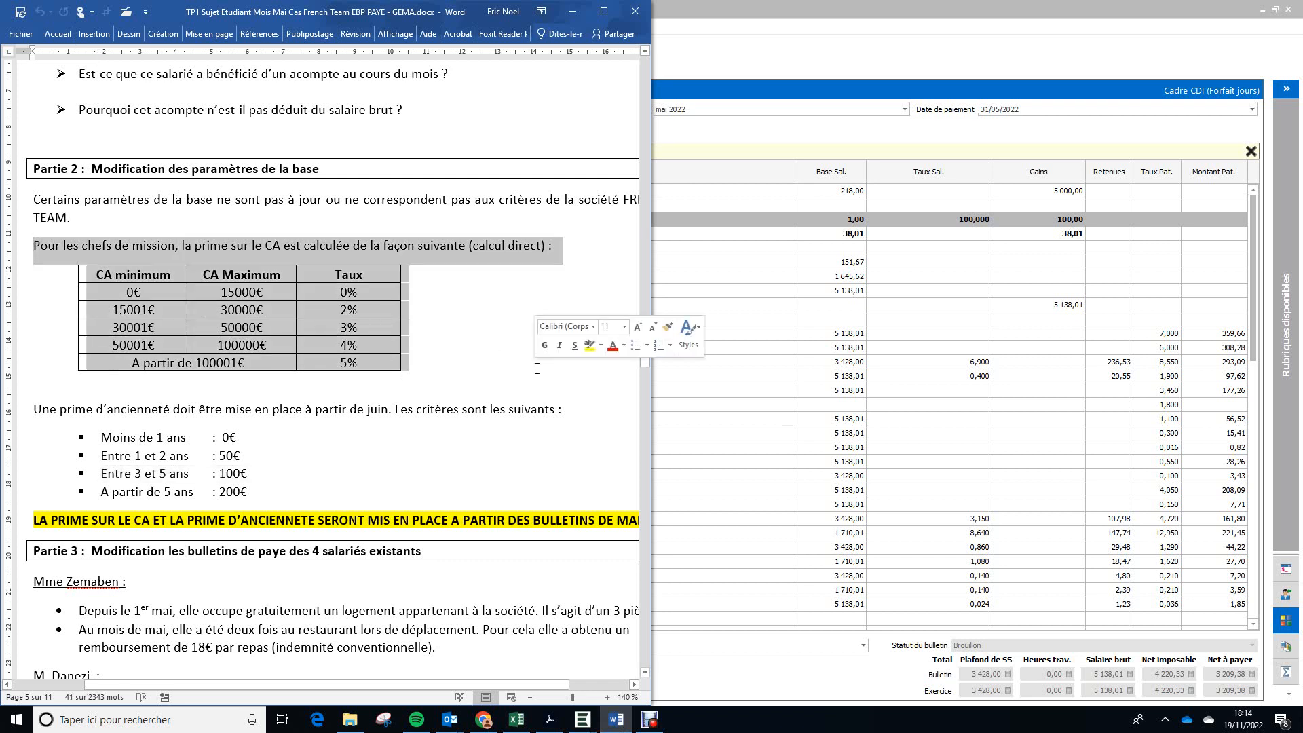